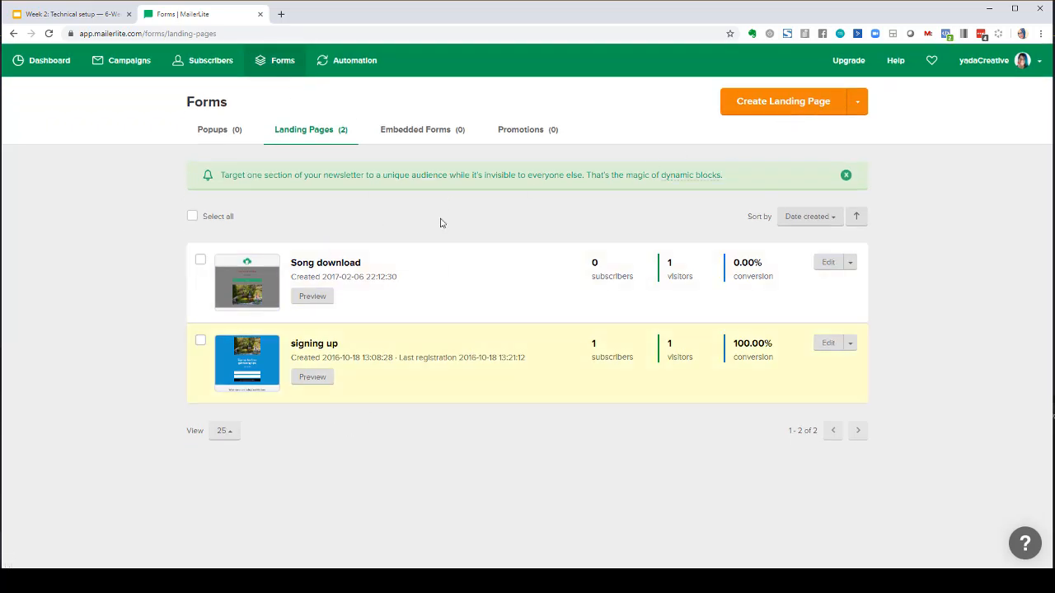
# - Create a new landing page named Testing and assign it to the yadaCreative digital marketing List subscriber group
pyautogui.click(798, 108)
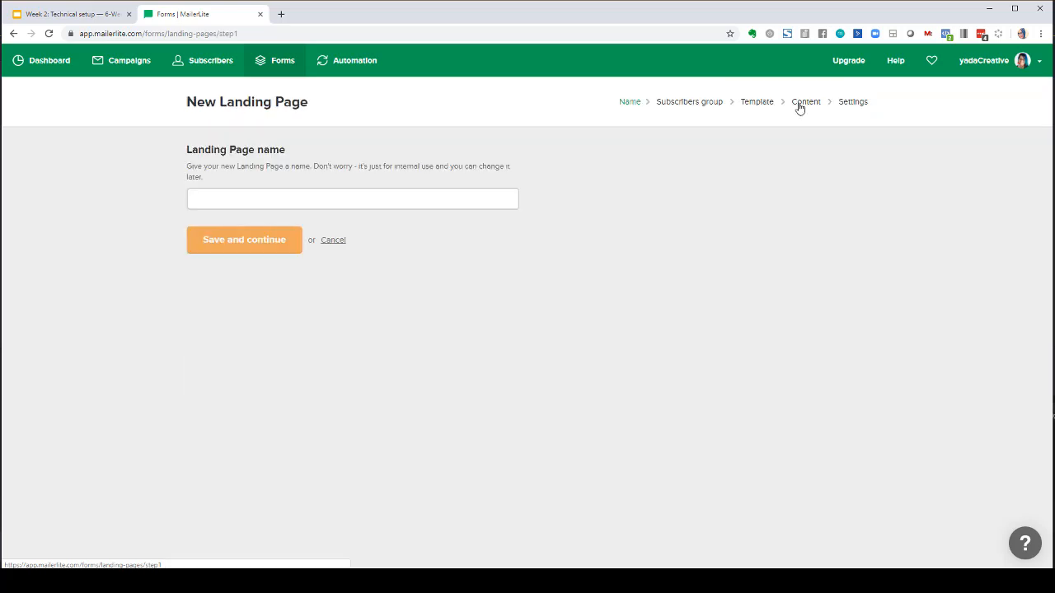
pyautogui.click(354, 198)
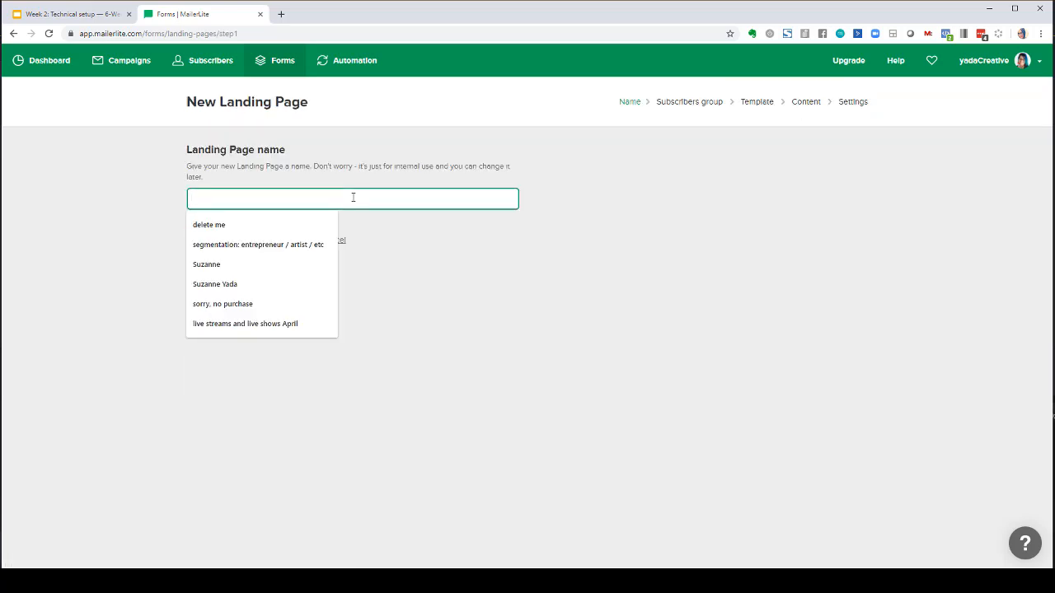
pyautogui.write('Testing')
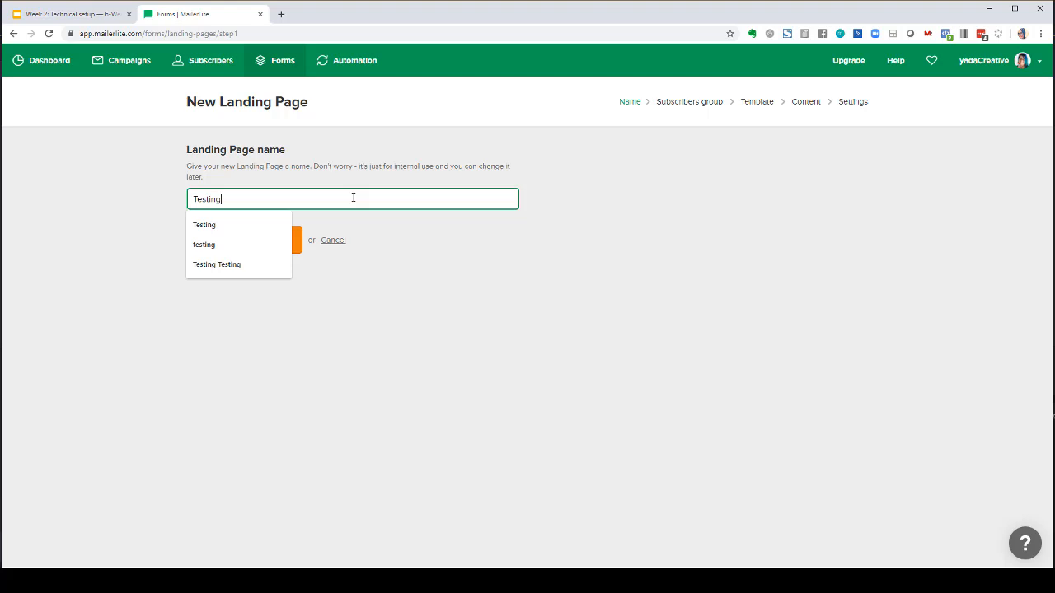
pyautogui.click(276, 239)
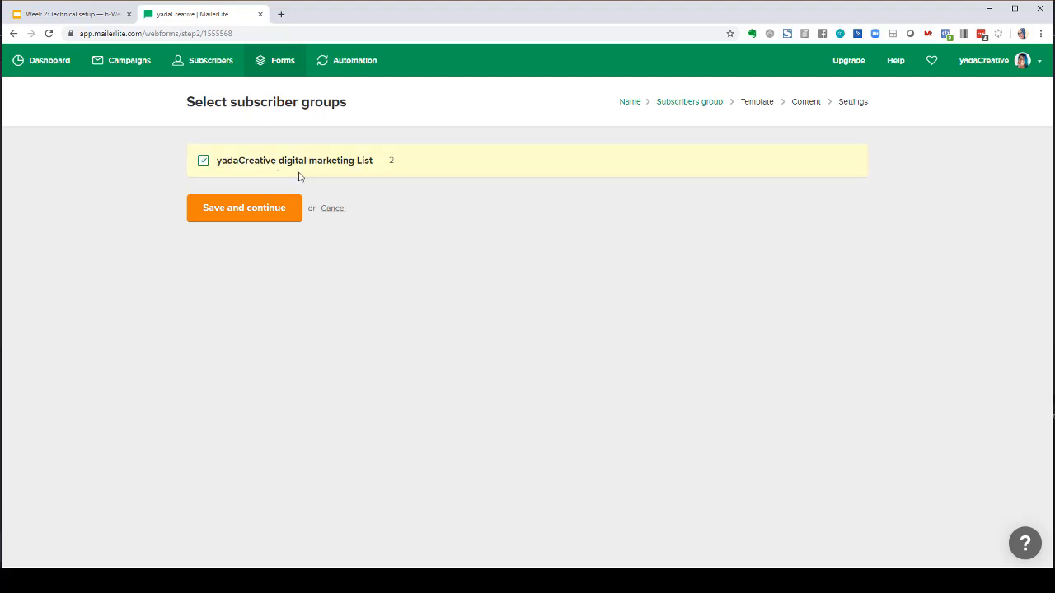
pyautogui.click(262, 210)
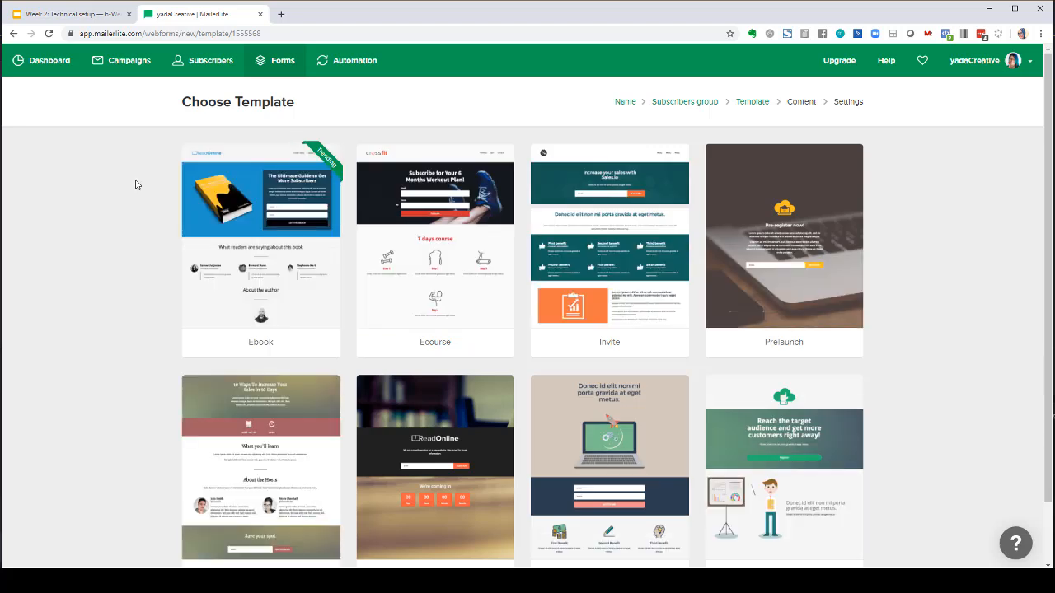
# - Preview the Lead Generation template and start the landing page from it
pyautogui.moveTo(280, 227)
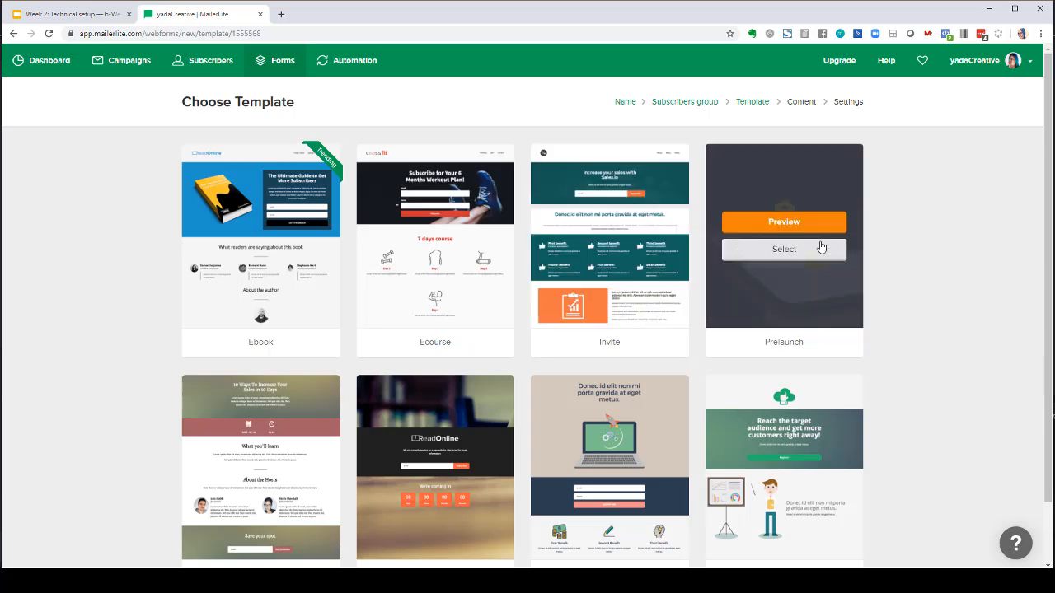
pyautogui.scroll(-1, 876, 246)
pyautogui.moveTo(465, 449)
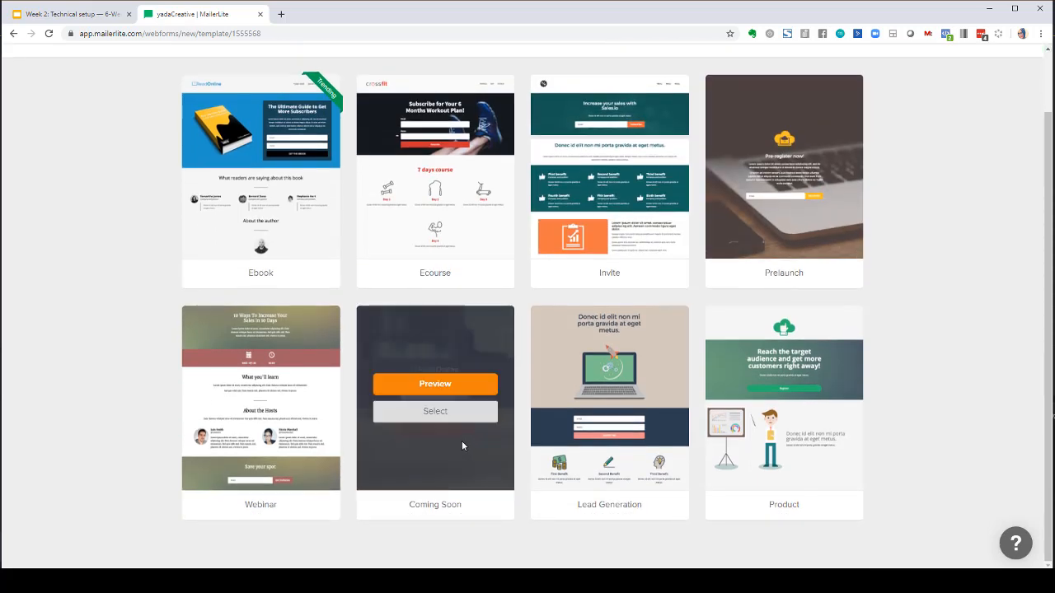
pyautogui.moveTo(287, 460)
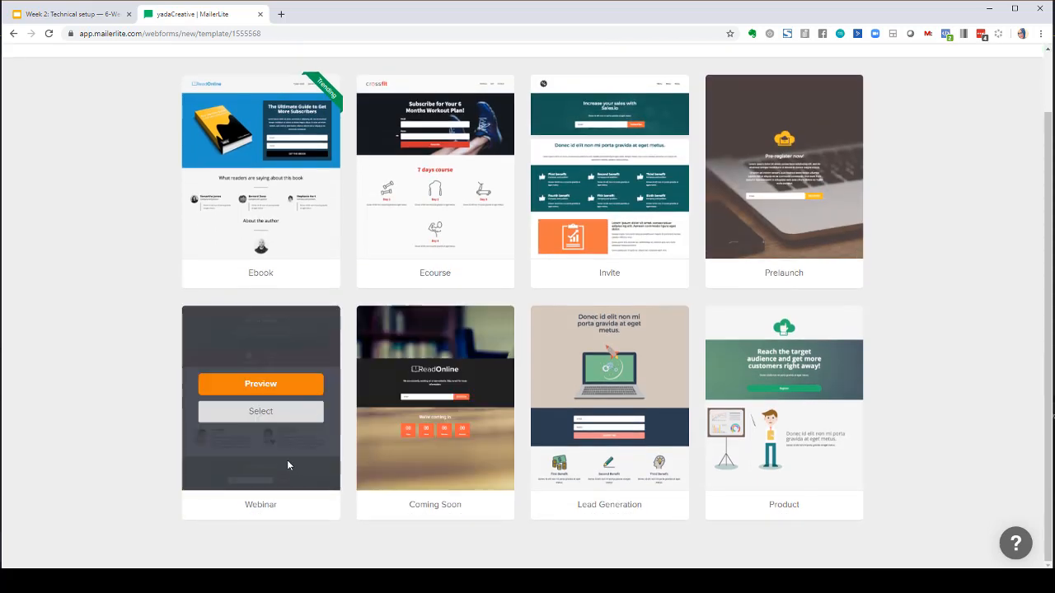
pyautogui.moveTo(636, 346)
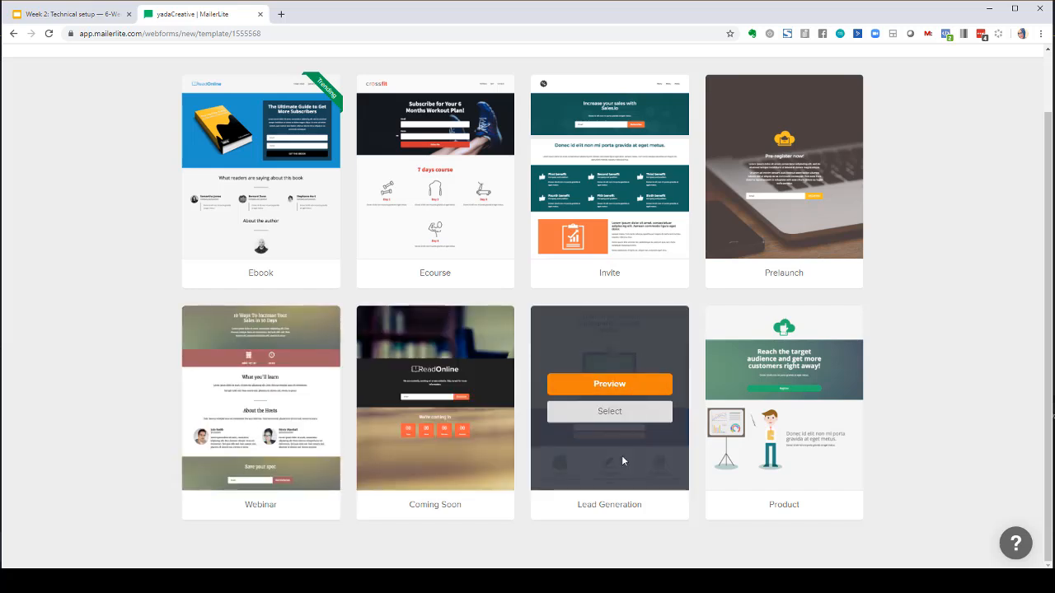
pyautogui.click(609, 384)
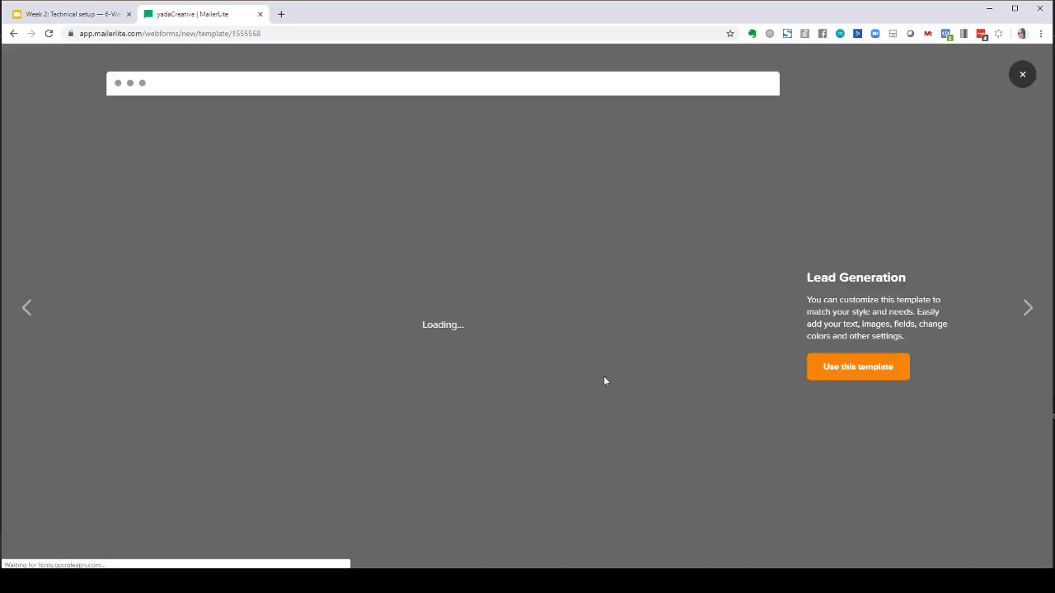
pyautogui.scroll(-8, 603, 379)
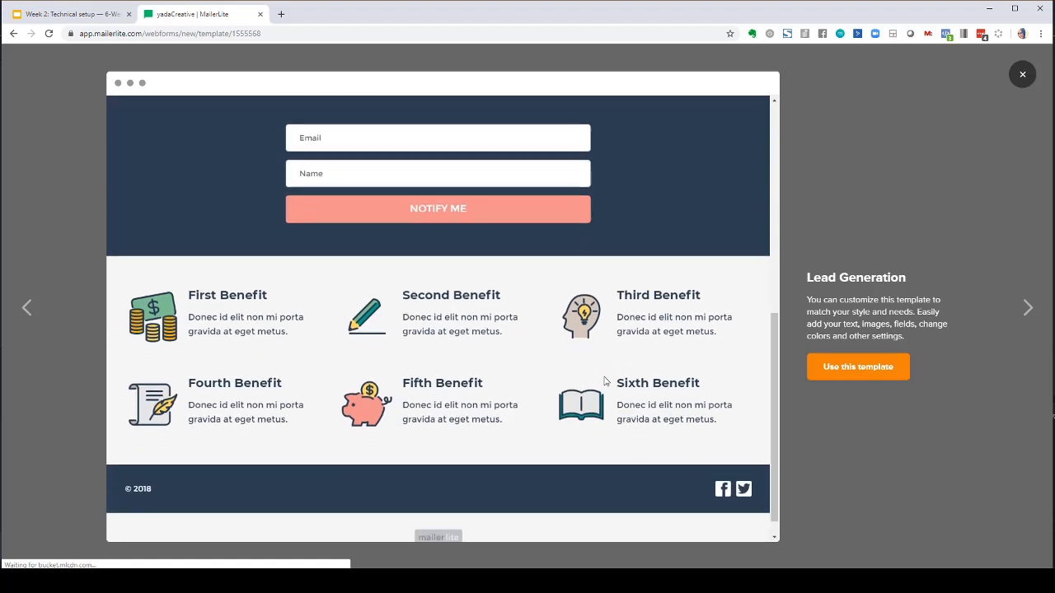
pyautogui.scroll(-1, 604, 380)
pyautogui.scroll(10, 604, 380)
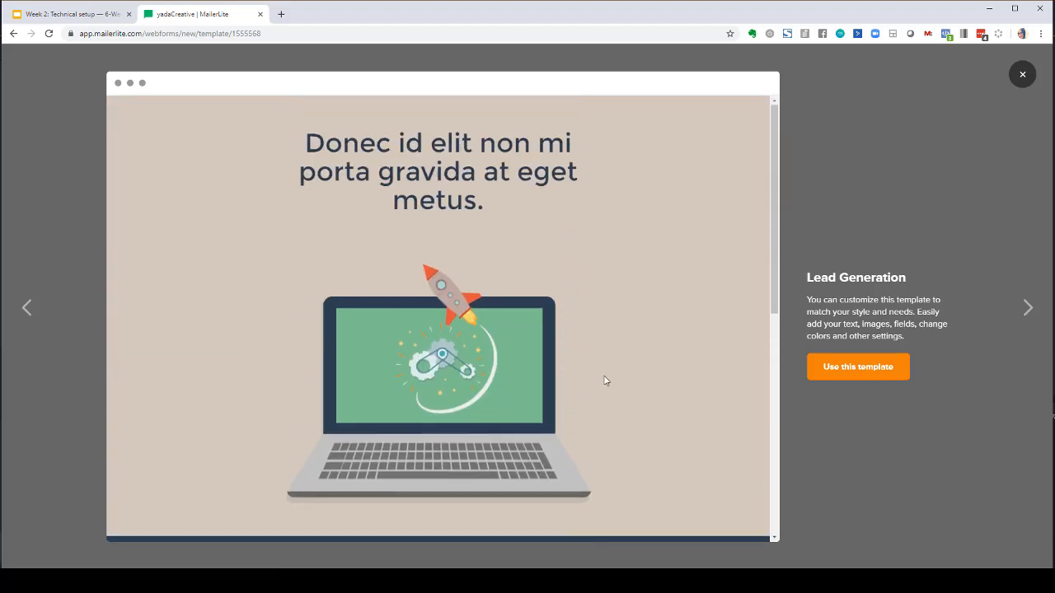
pyautogui.scroll(-10, 651, 400)
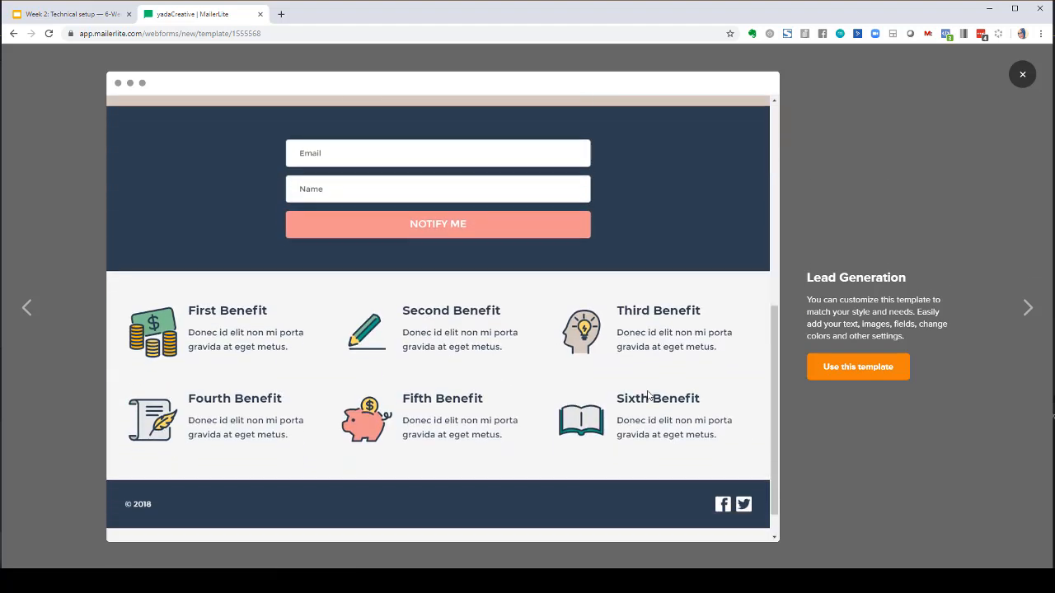
pyautogui.click(869, 376)
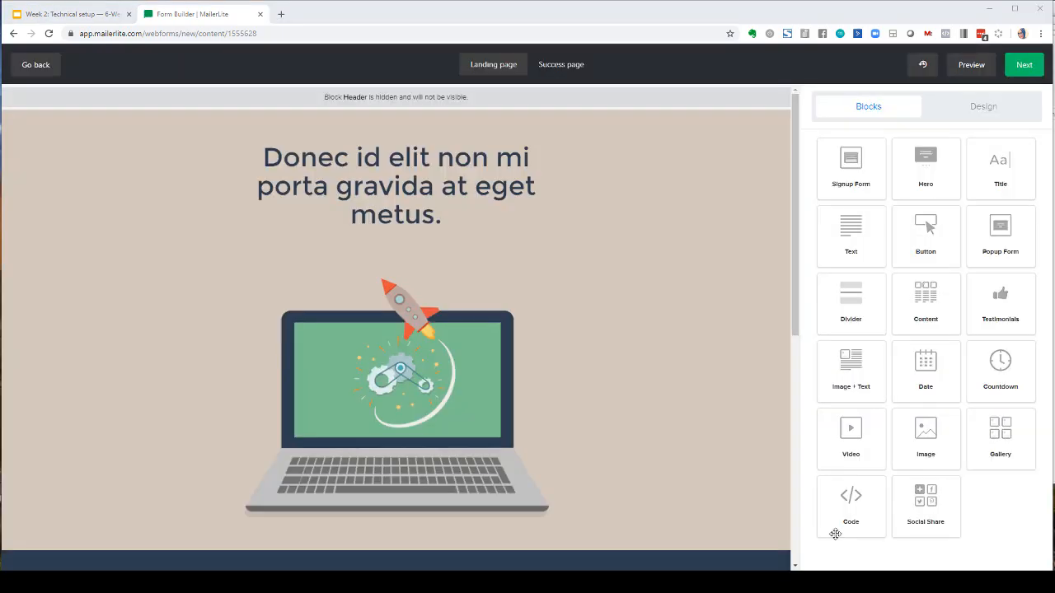
# - Change the hero block's title to Here's your headline
pyautogui.click(450, 176)
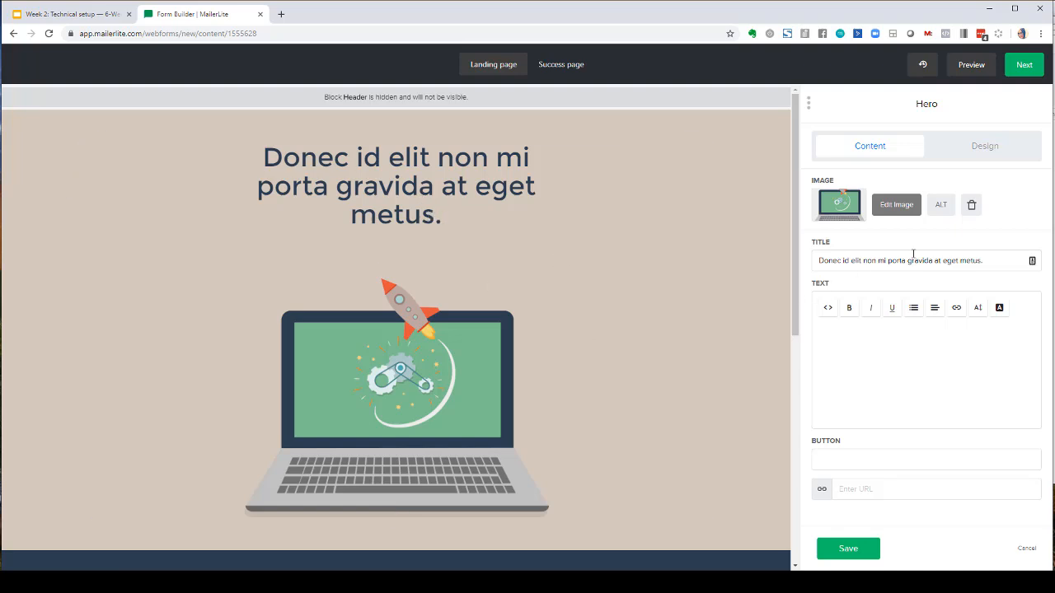
pyautogui.moveTo(983, 260); pyautogui.dragTo(793, 266)
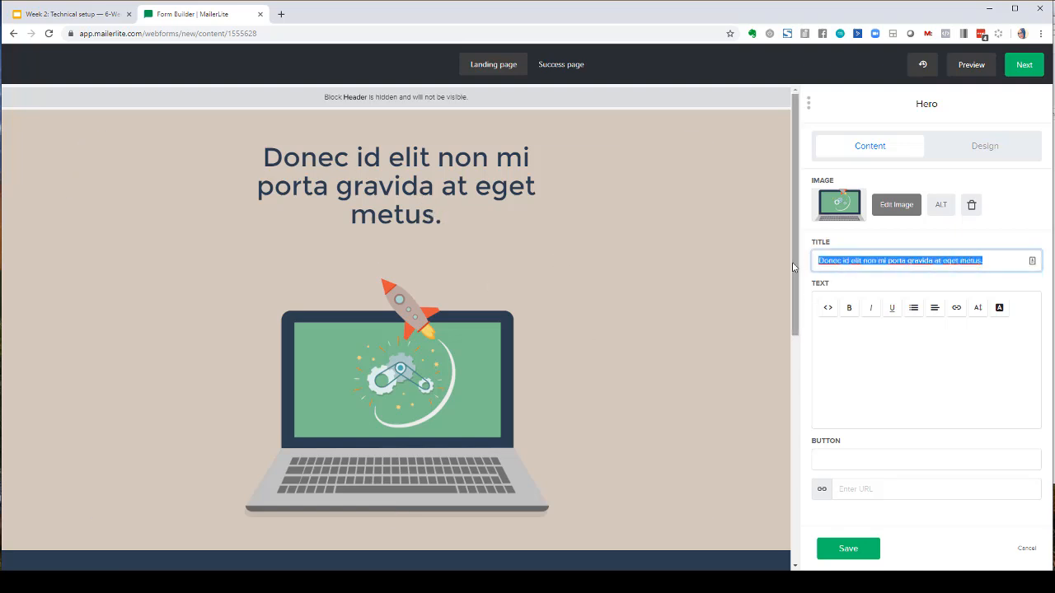
pyautogui.write("Here's ")
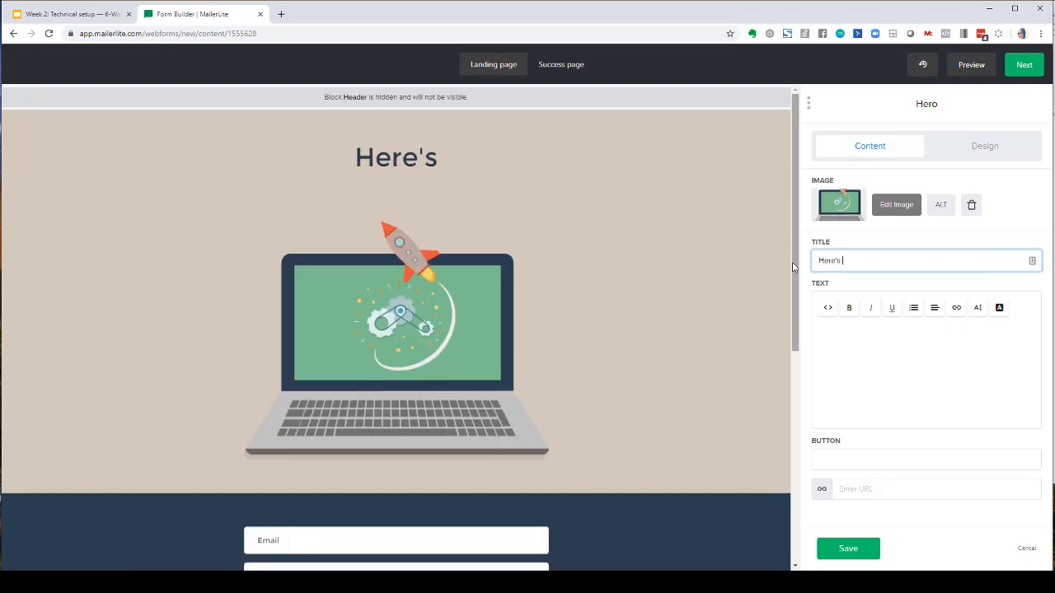
pyautogui.write('your headline.')
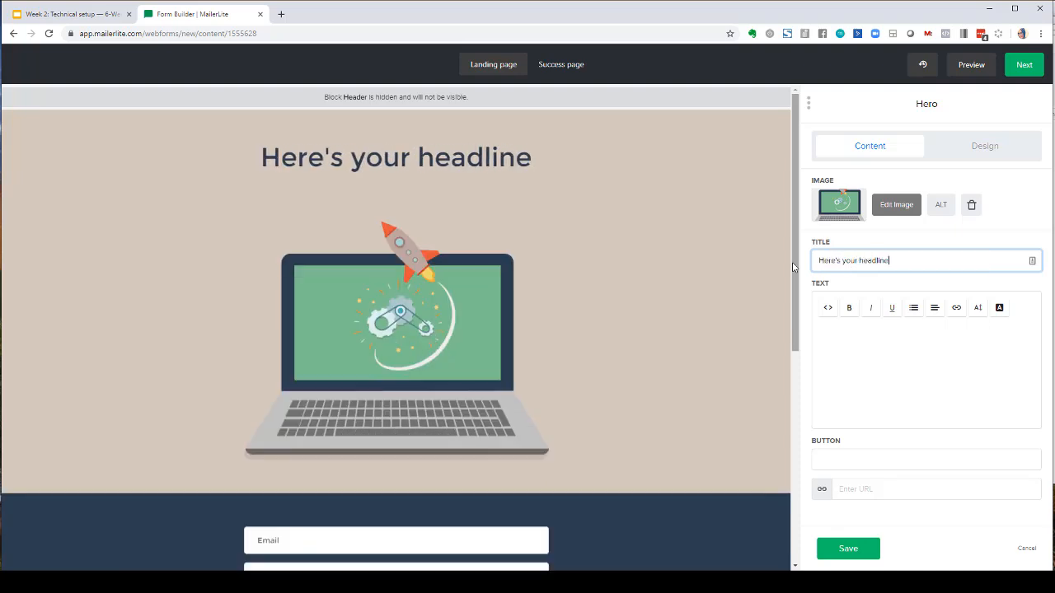
pyautogui.click(463, 295)
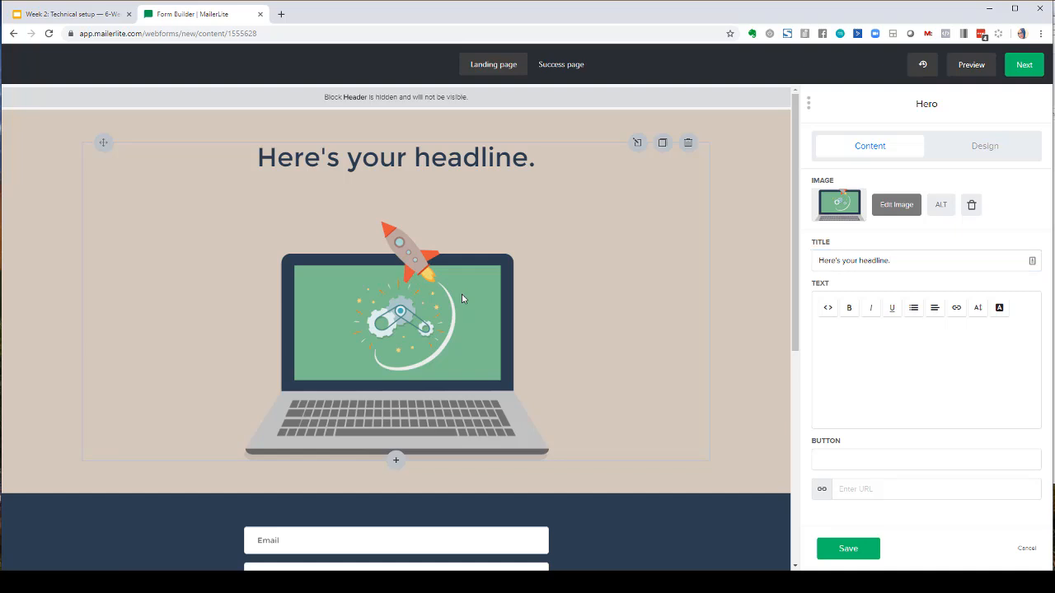
# - Import the No Music No Life photo from Unsplash into the file manager by searching for music
pyautogui.click(837, 207)
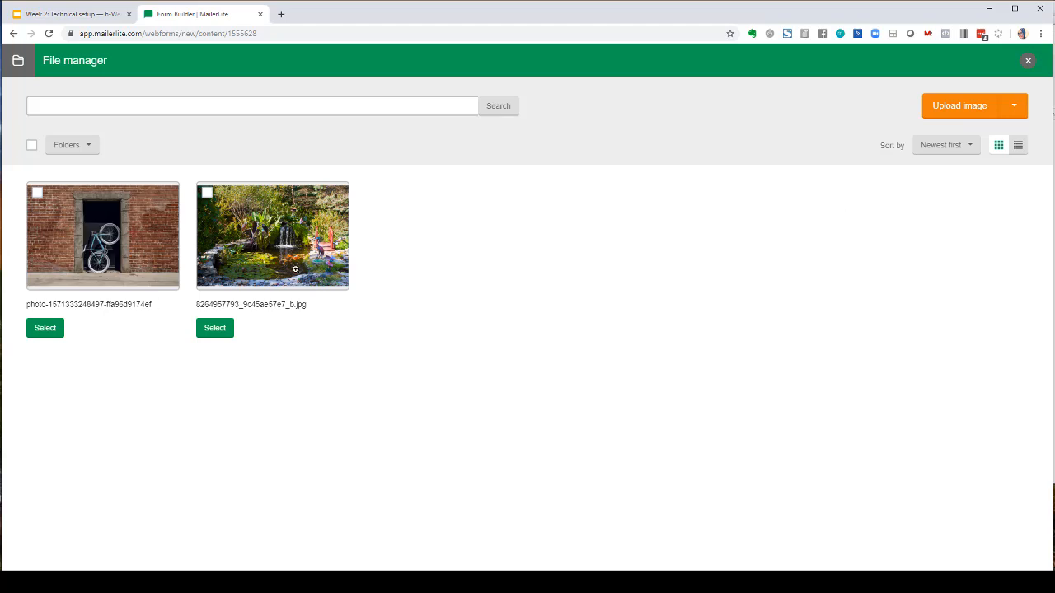
pyautogui.click(1017, 107)
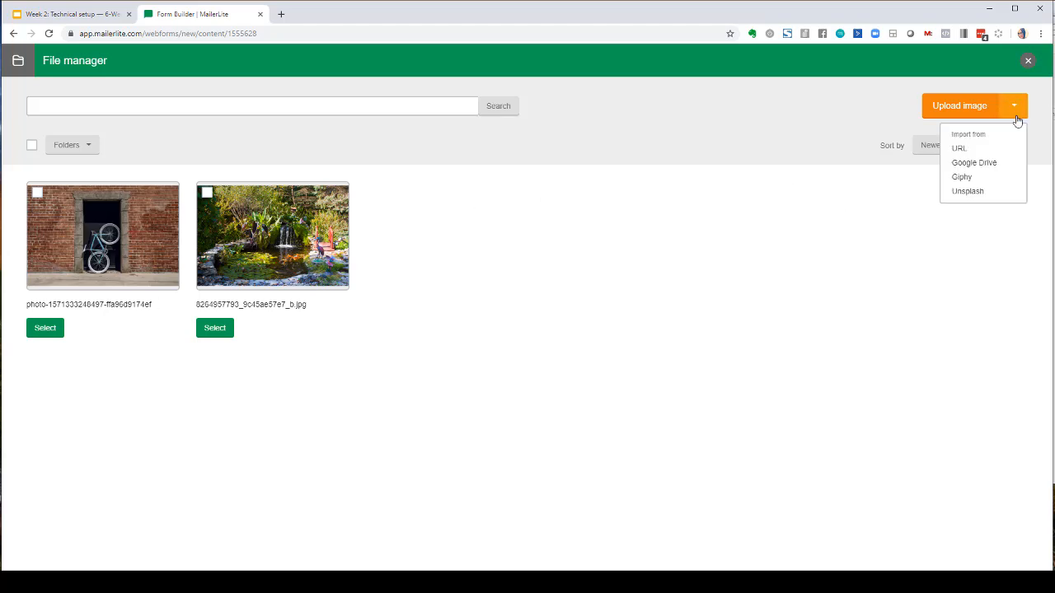
pyautogui.click(967, 193)
pyautogui.click(564, 78)
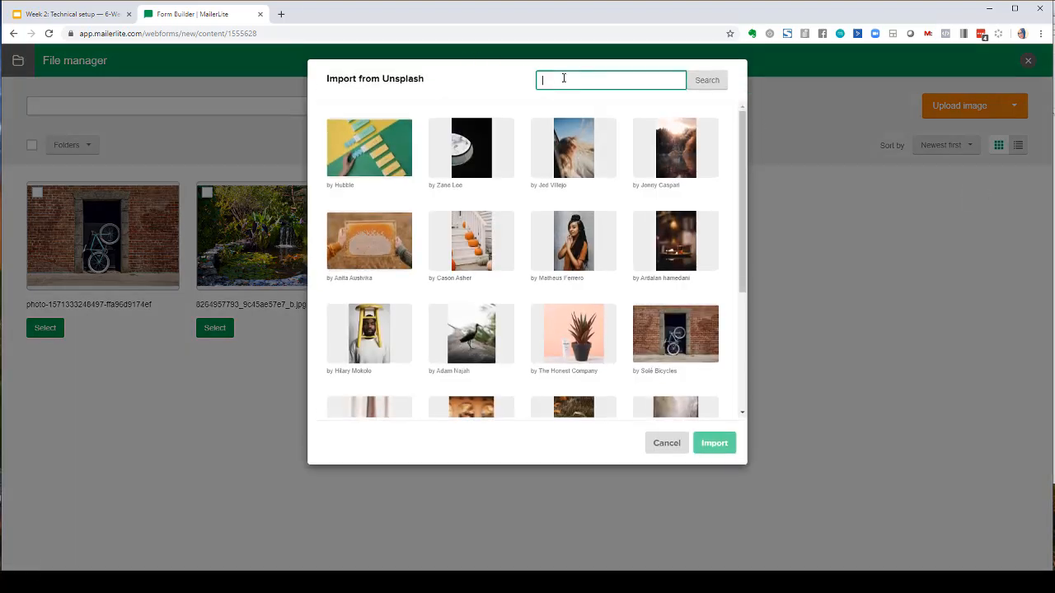
pyautogui.click(575, 259)
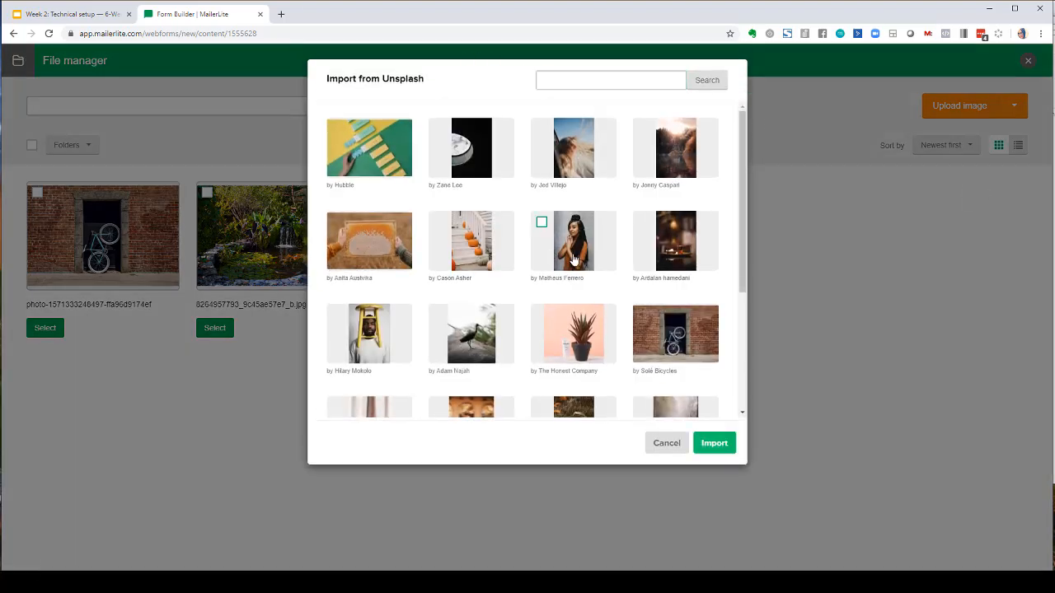
pyautogui.click(552, 83)
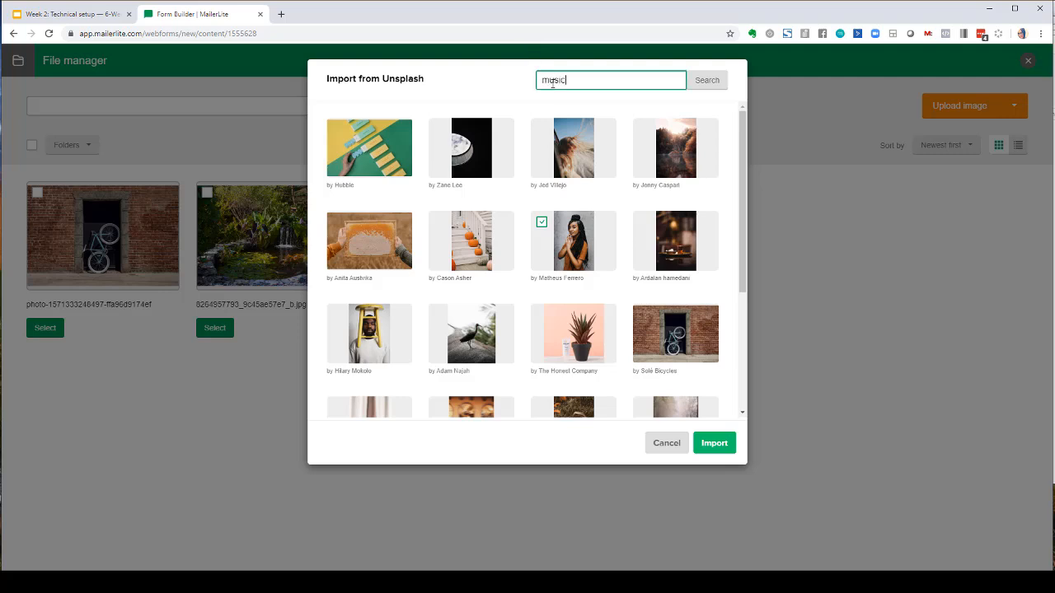
pyautogui.press('Return')
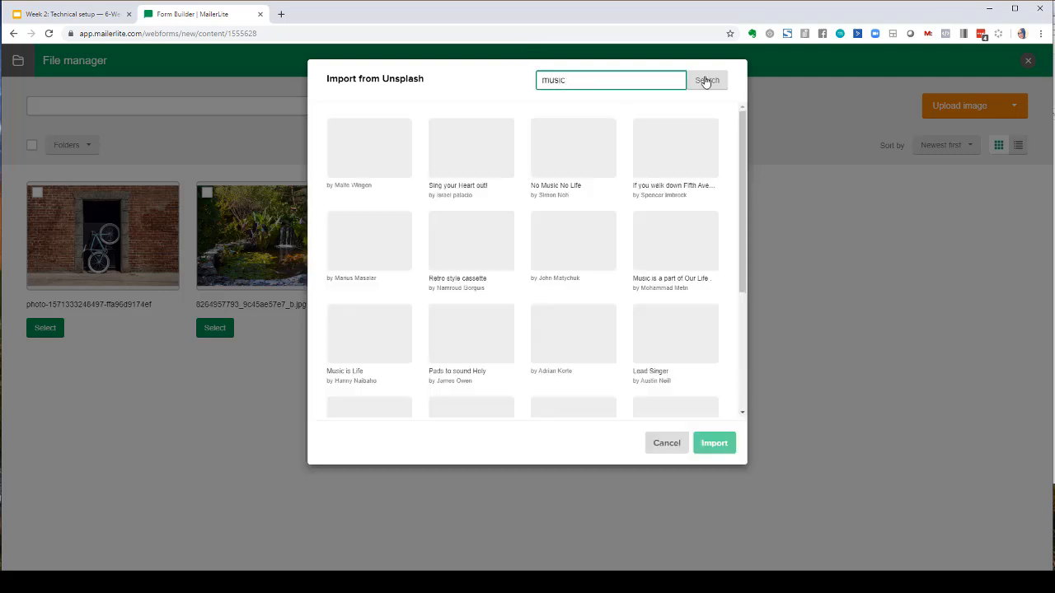
pyautogui.click(585, 147)
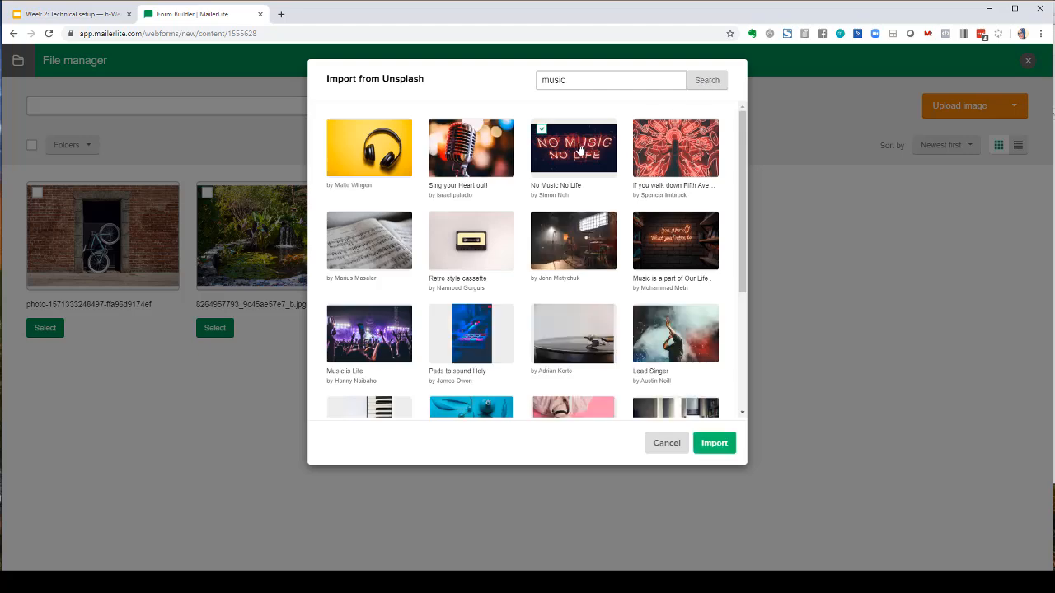
pyautogui.click(724, 438)
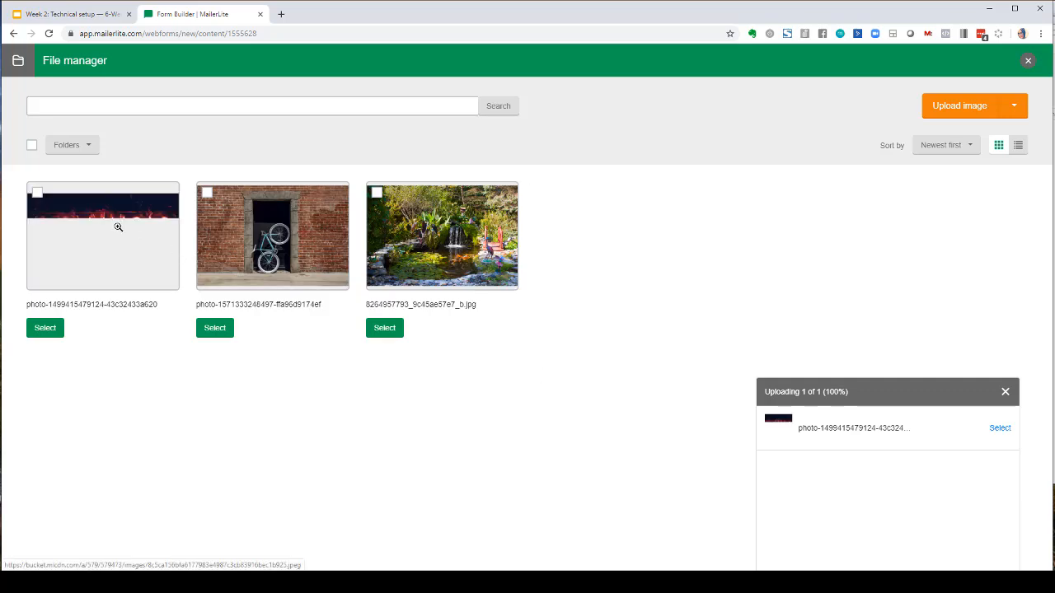
# - Import the little rascals awww GIF from Giphy by searching awww, and use it as the hero image
pyautogui.click(1014, 106)
pyautogui.click(962, 177)
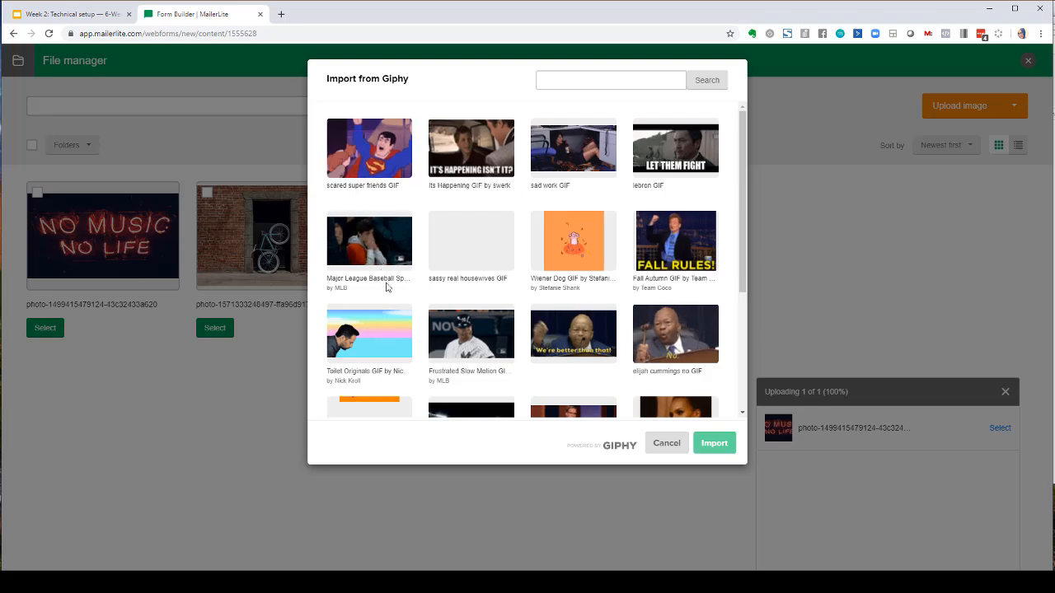
pyautogui.click(575, 83)
pyautogui.write('awww')
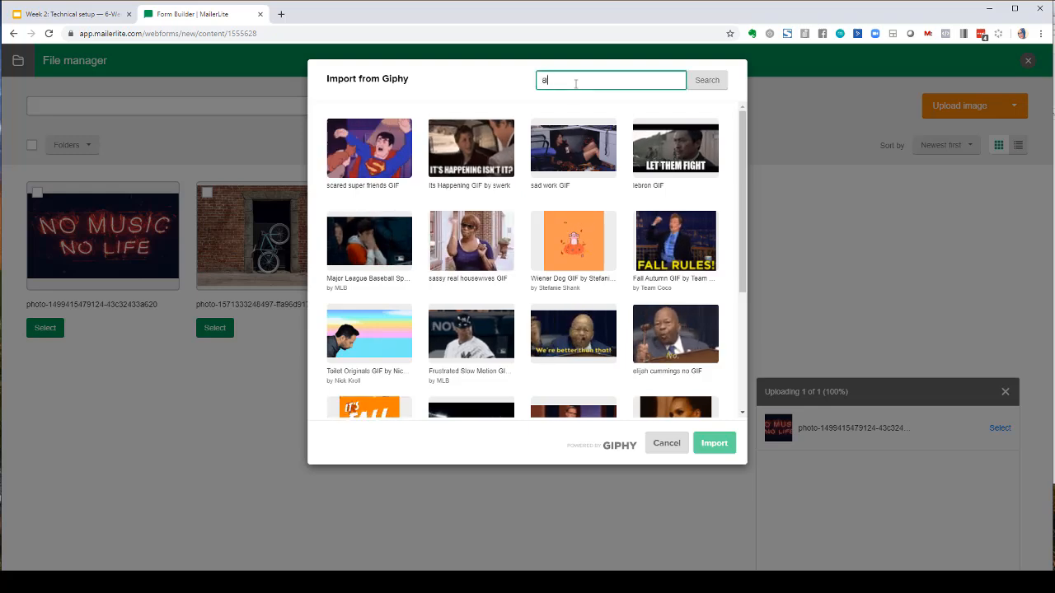
pyautogui.click(703, 93)
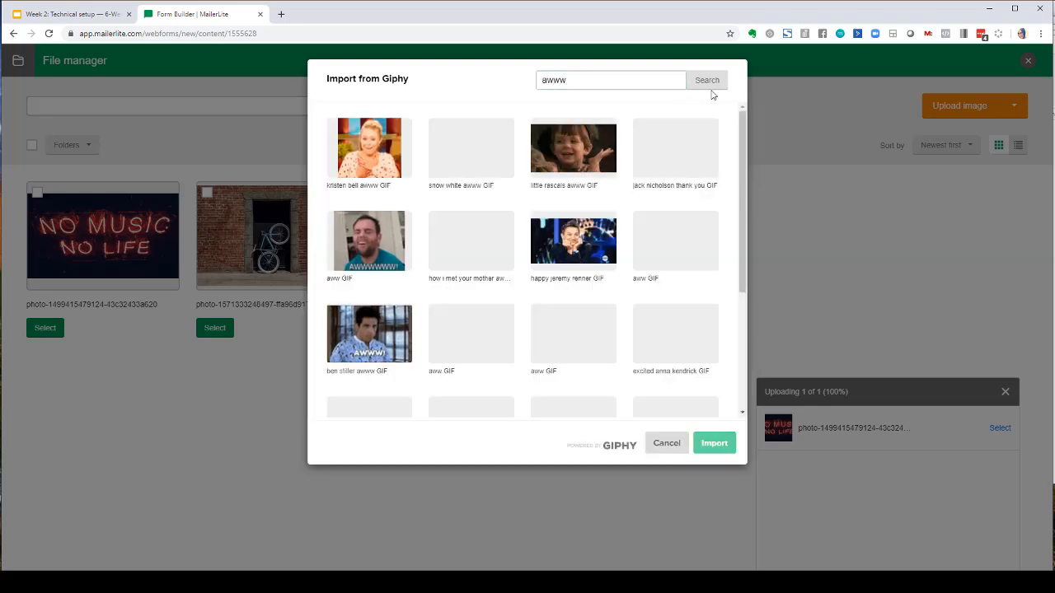
pyautogui.click(574, 148)
pyautogui.click(726, 437)
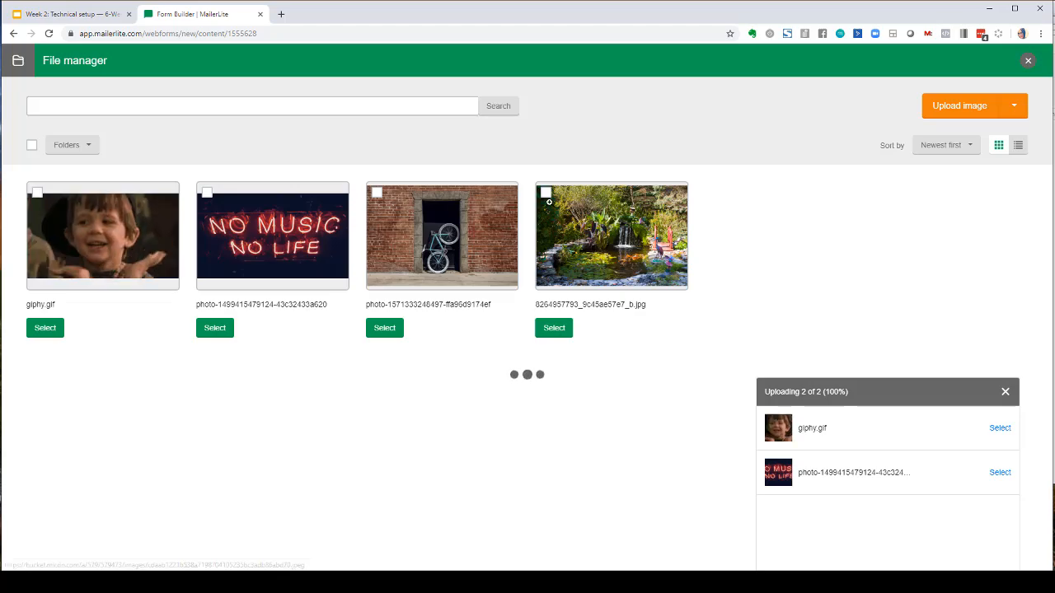
pyautogui.click(46, 328)
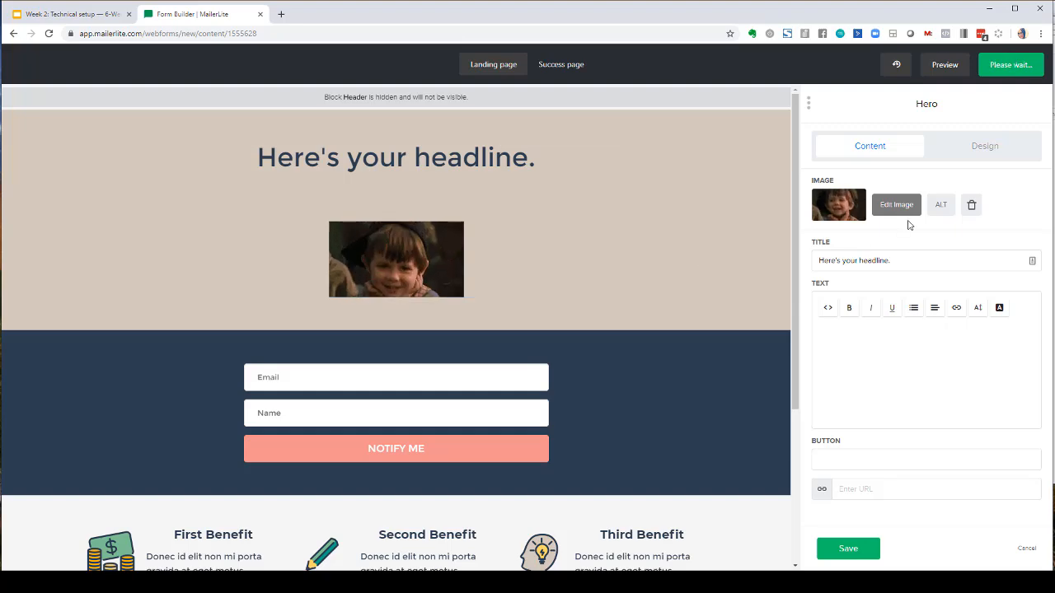
pyautogui.click(841, 208)
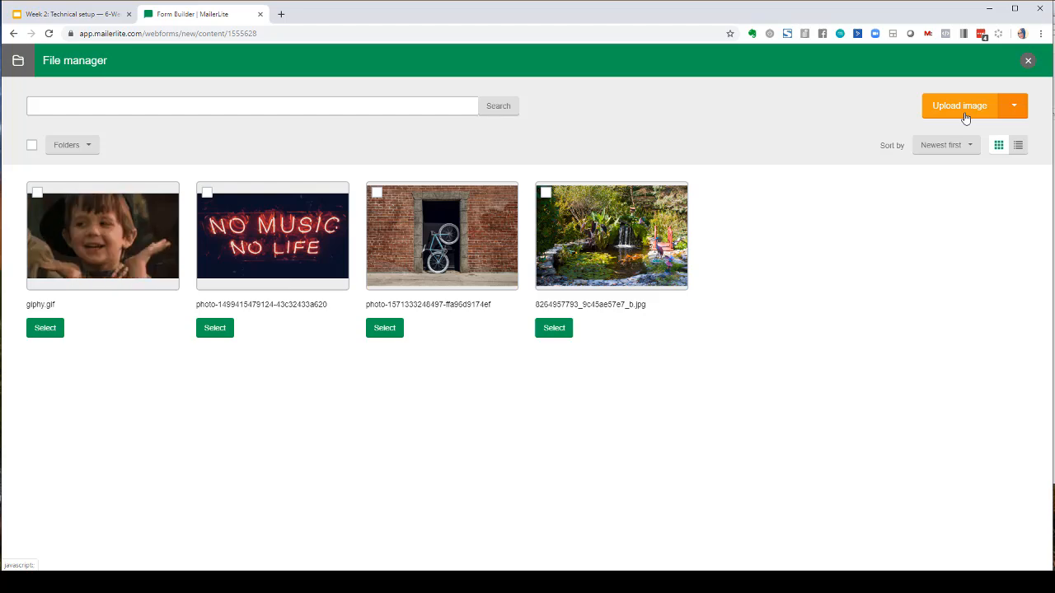
pyautogui.click(965, 118)
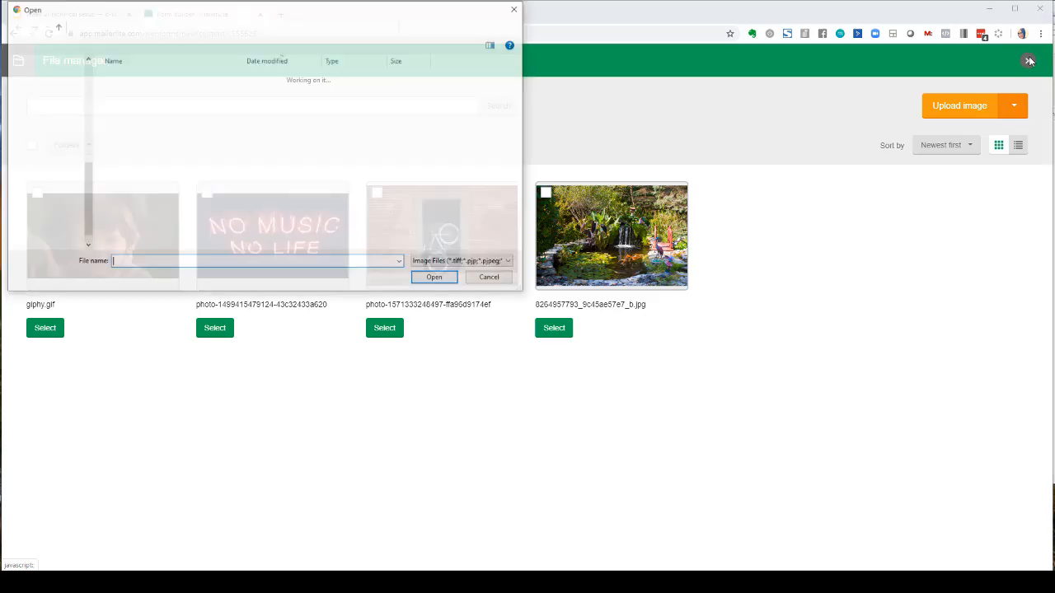
pyautogui.click(491, 277)
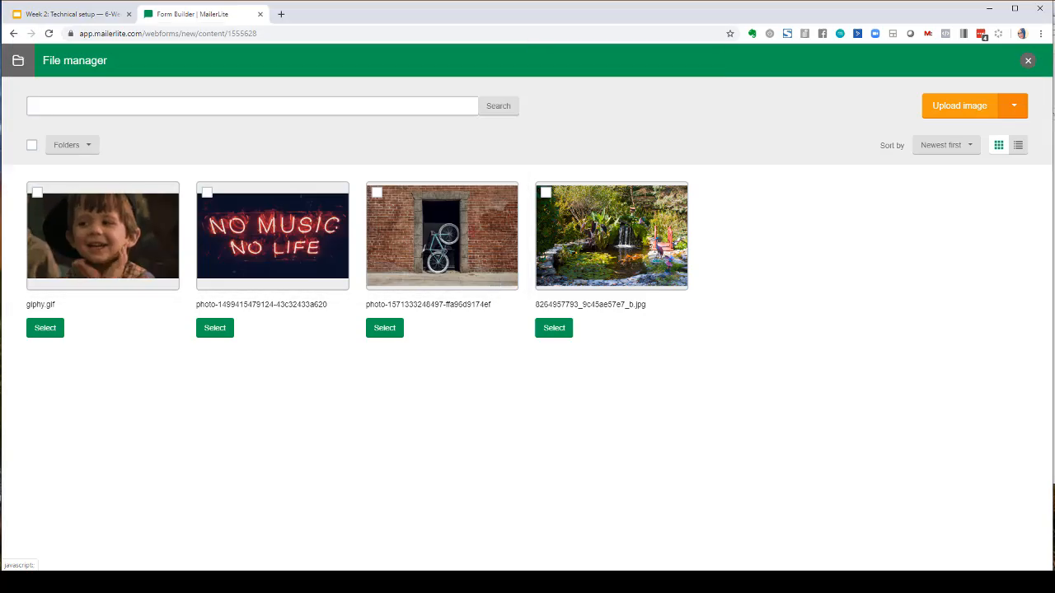
# - Reorder the signup form's fields so Name comes before Email
pyautogui.click(1028, 60)
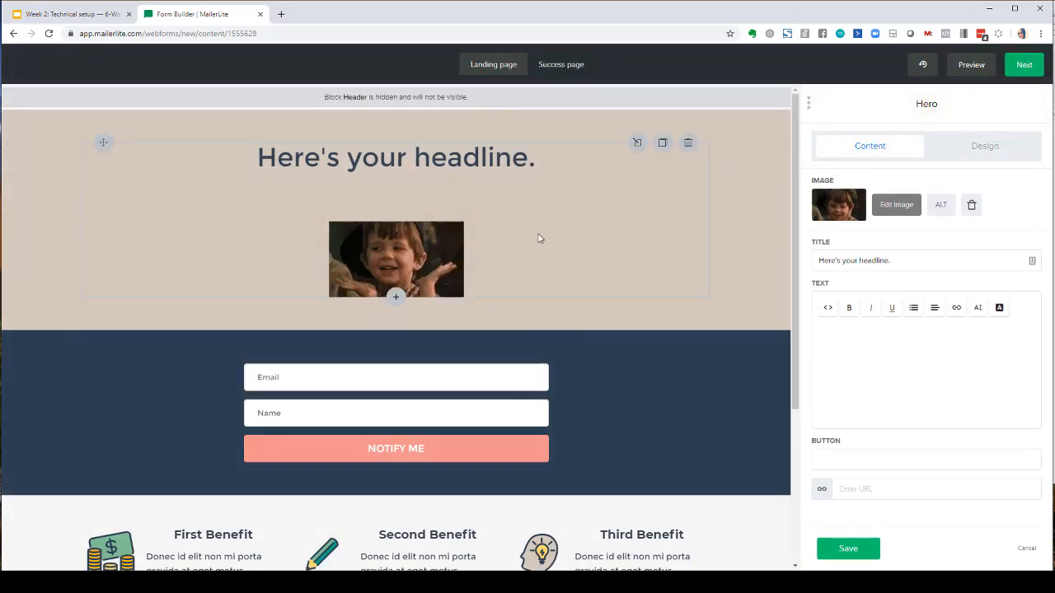
pyautogui.click(432, 379)
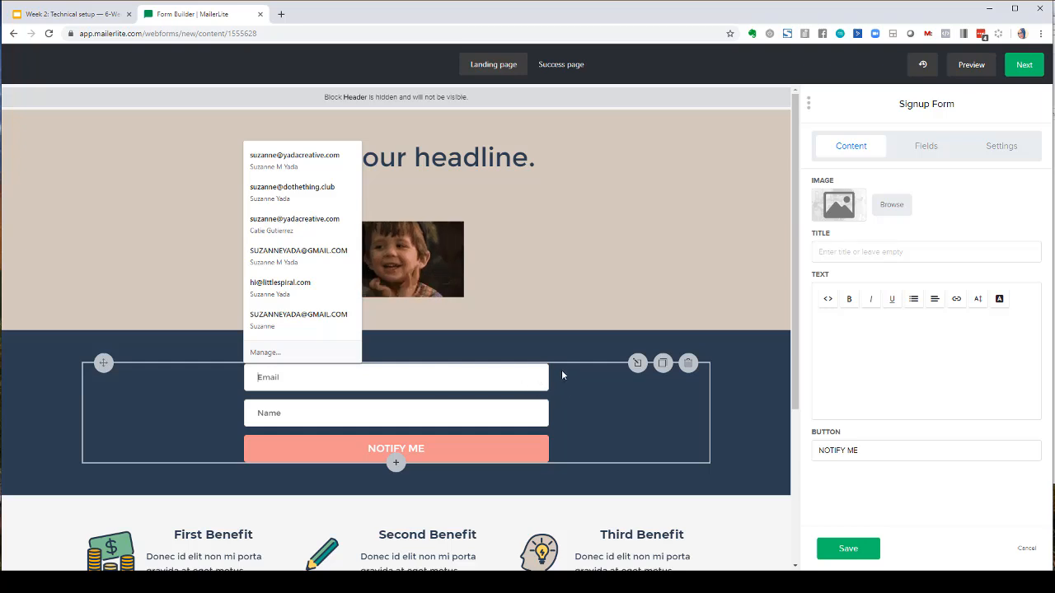
pyautogui.click(647, 341)
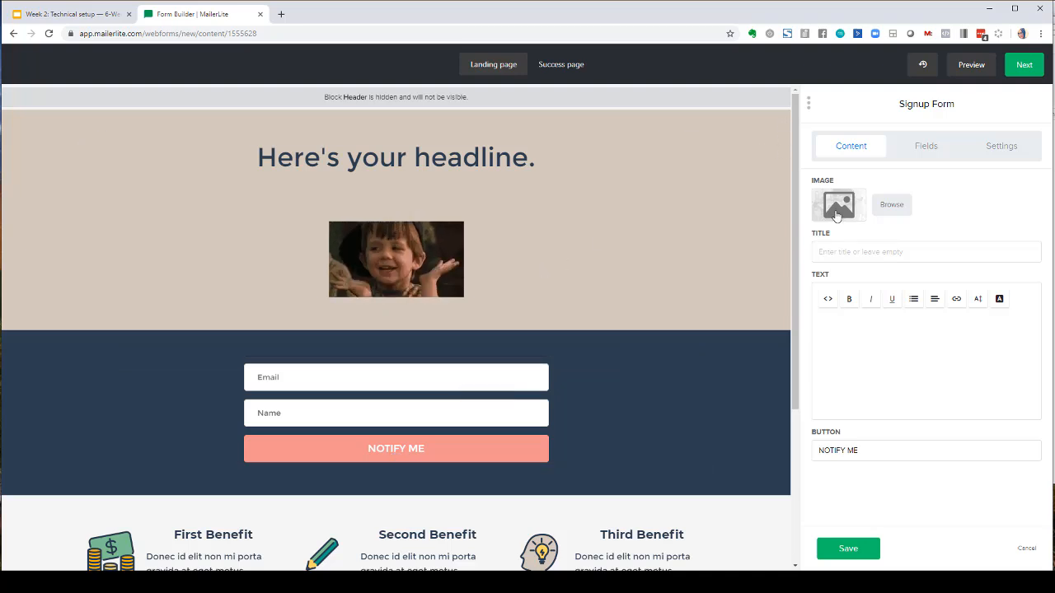
pyautogui.click(942, 157)
pyautogui.moveTo(1034, 209); pyautogui.dragTo(1037, 262)
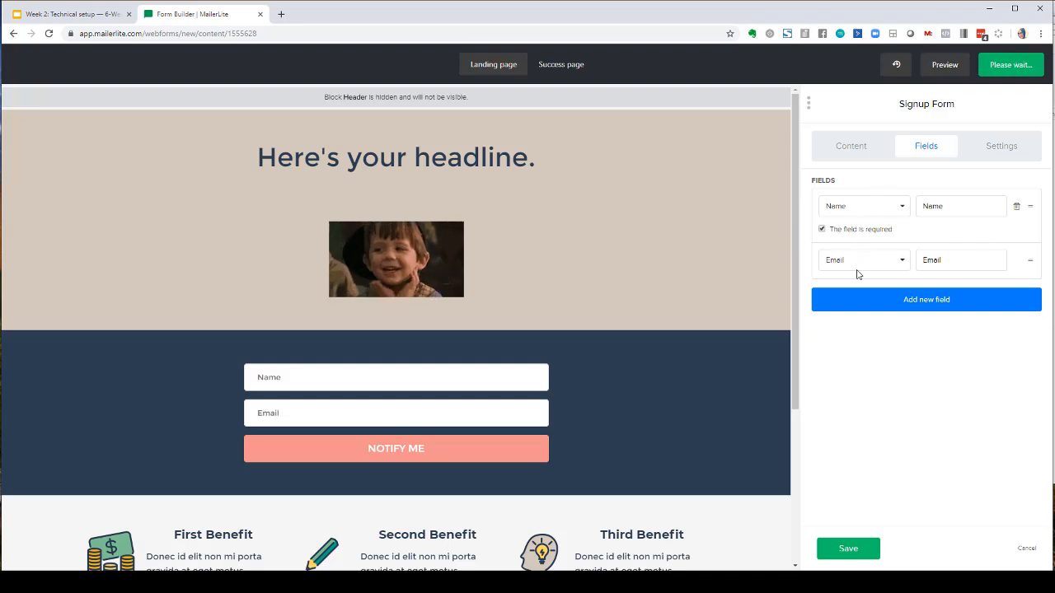
# - Fill the Second Benefit item's details with sdfsdfsdf and append sdfsdfsdf to its text
pyautogui.click(1000, 156)
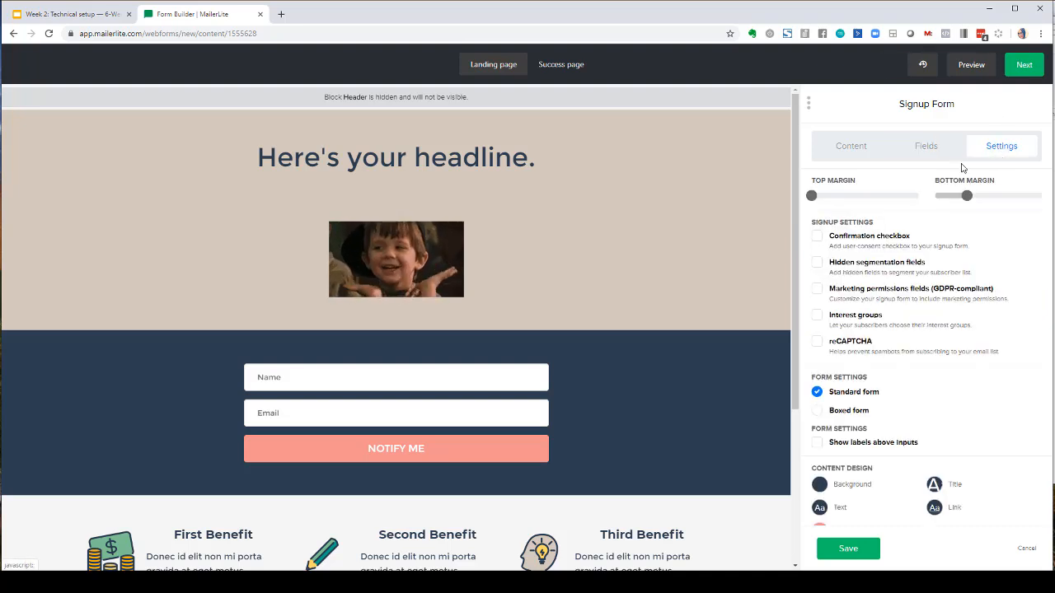
pyautogui.click(840, 153)
pyautogui.scroll(-1, 667, 302)
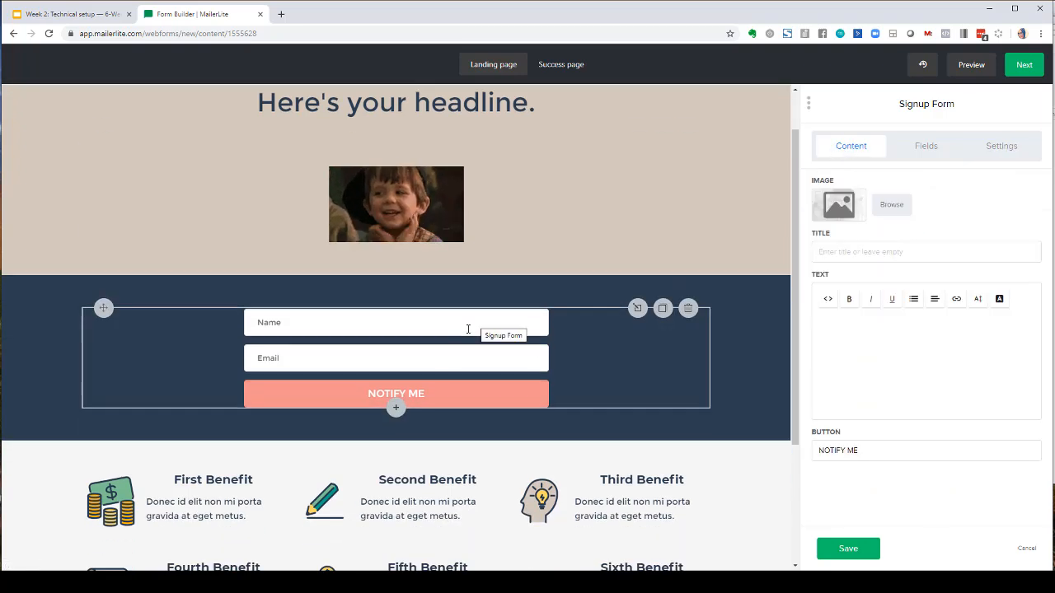
pyautogui.scroll(-1, 429, 412)
pyautogui.click(429, 427)
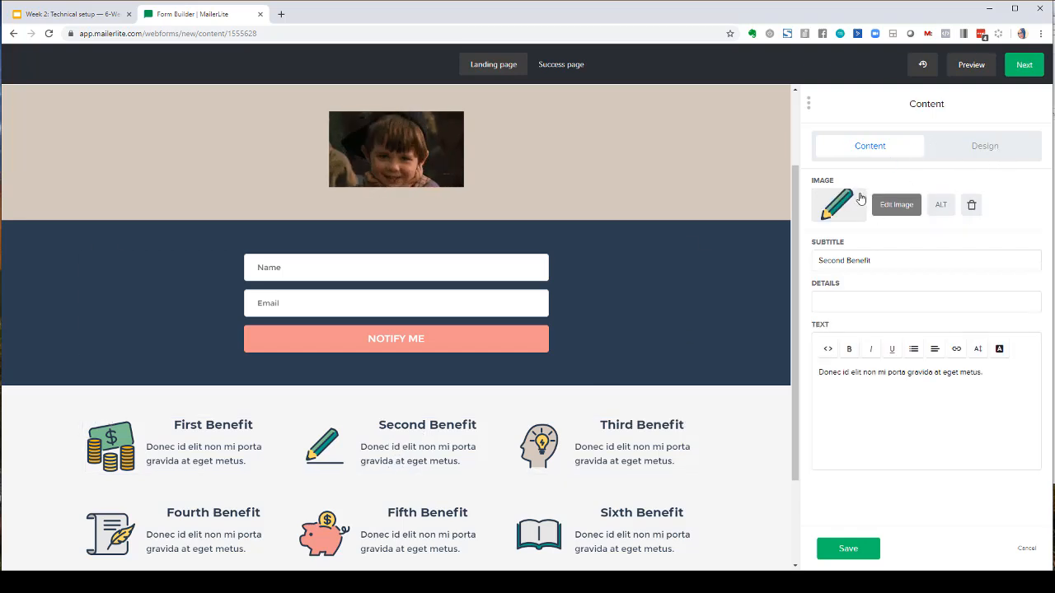
pyautogui.tripleClick(887, 263)
pyautogui.click(848, 302)
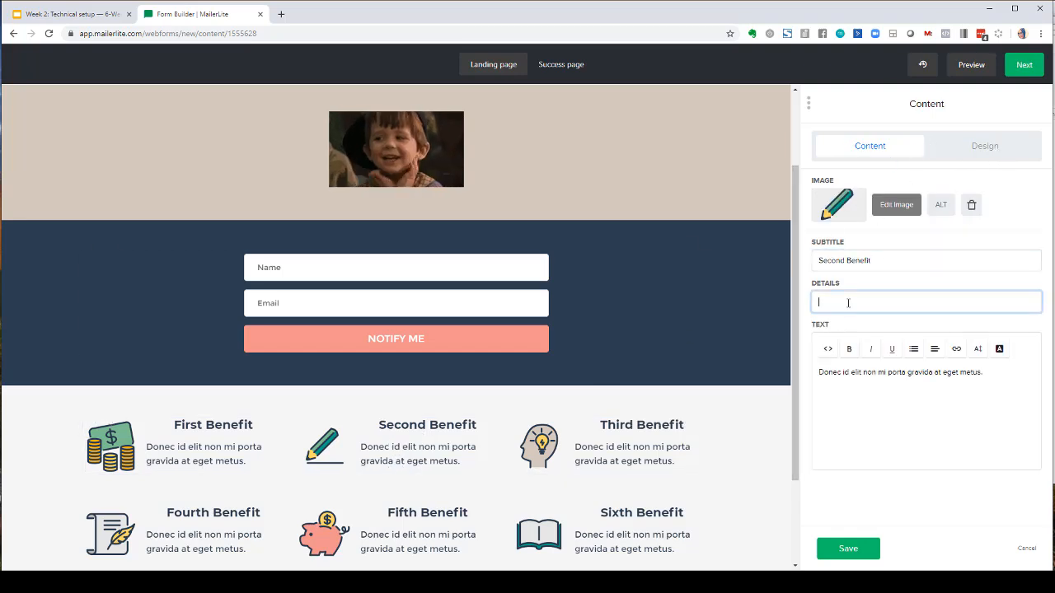
pyautogui.write('sdfsdfsdf')
pyautogui.click(879, 373)
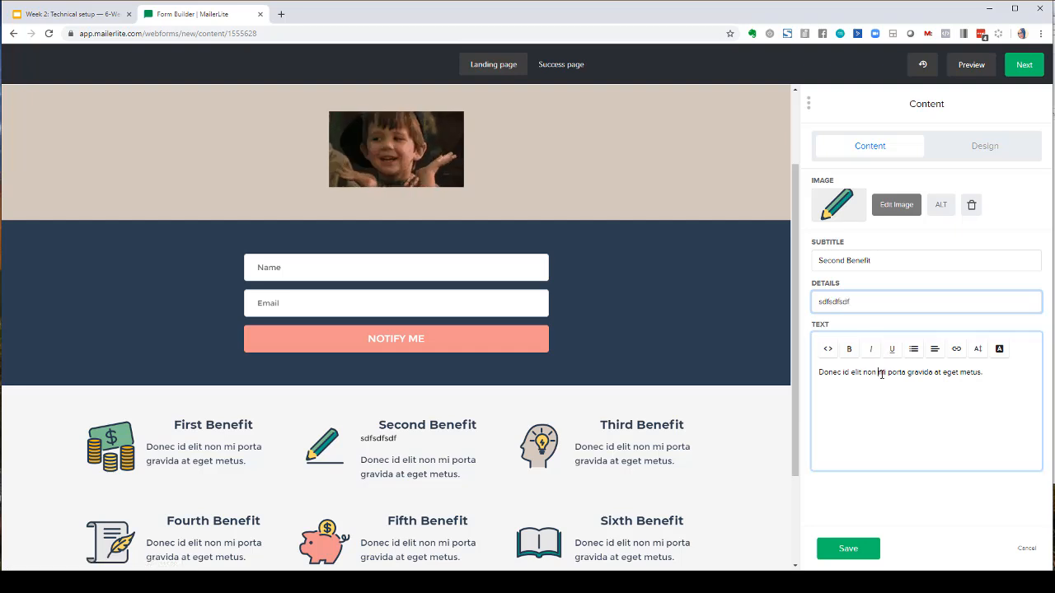
pyautogui.write('sdfsdfsdf')
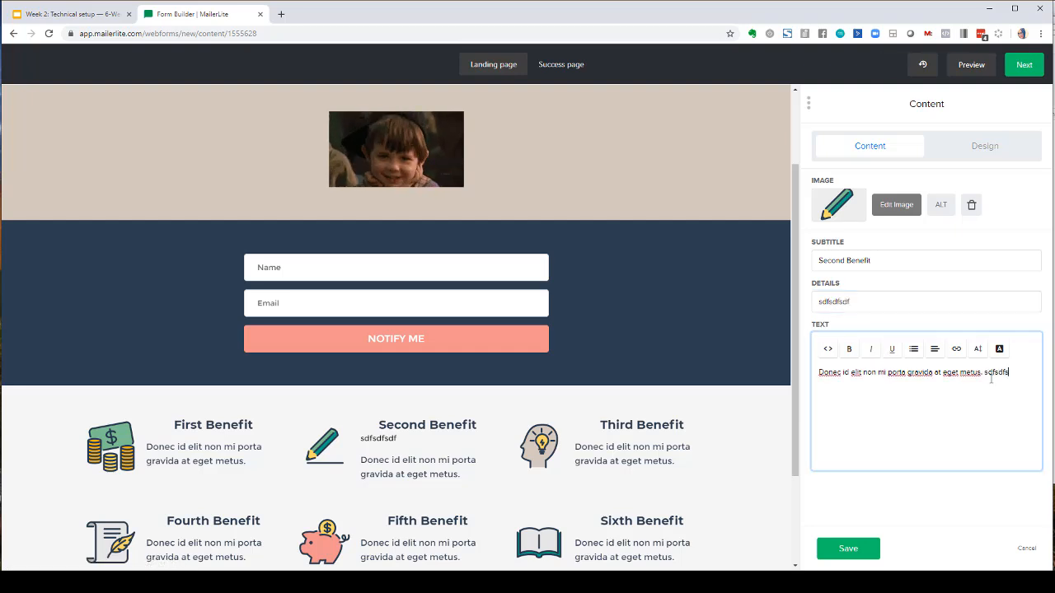
pyautogui.click(854, 211)
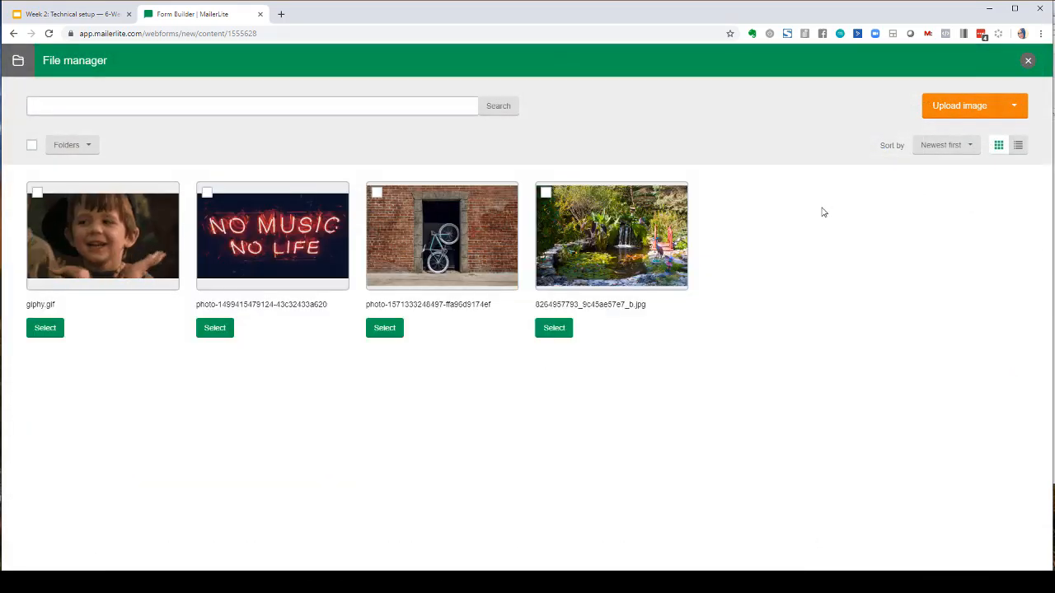
pyautogui.click(1028, 61)
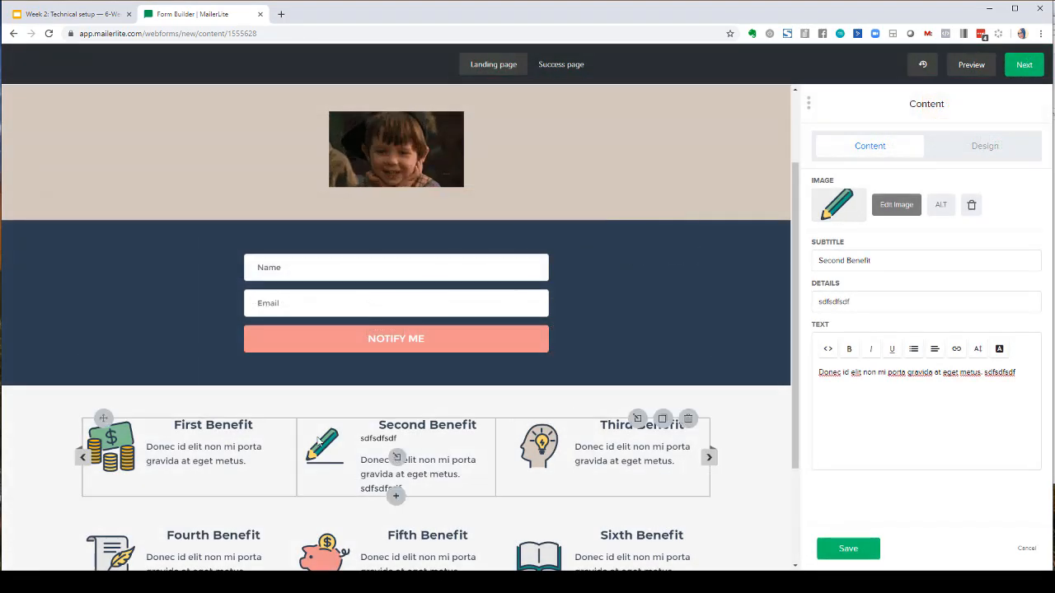
pyautogui.click(216, 460)
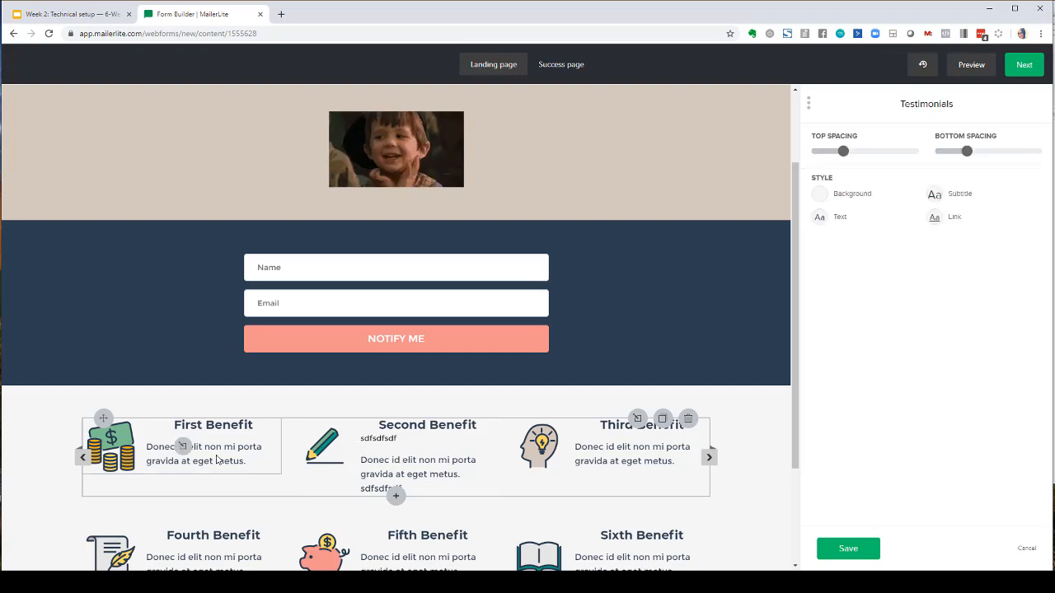
pyautogui.click(583, 463)
pyautogui.scroll(-1, 598, 363)
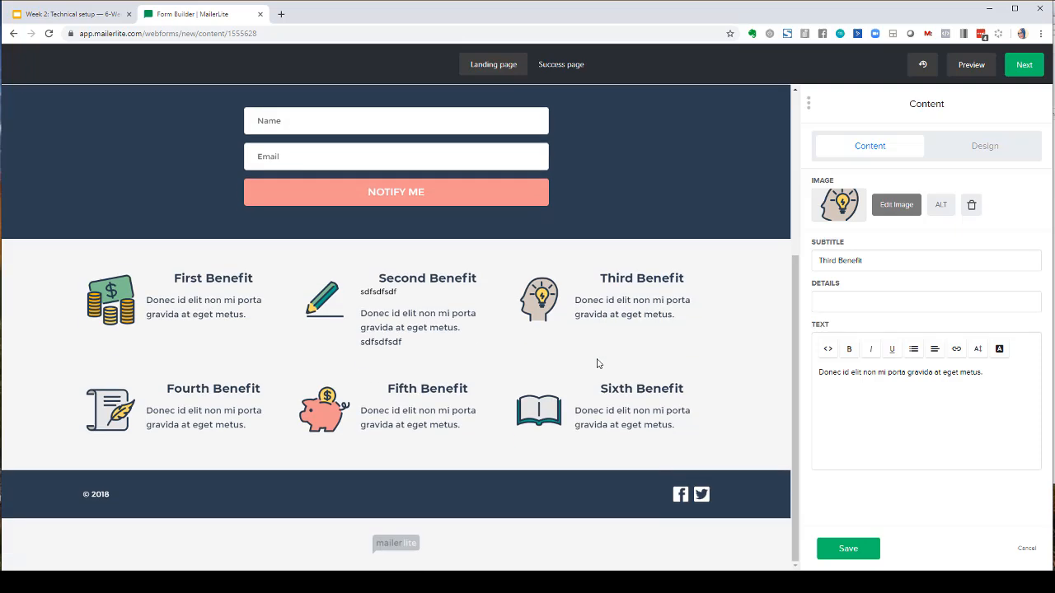
pyautogui.scroll(5, 597, 363)
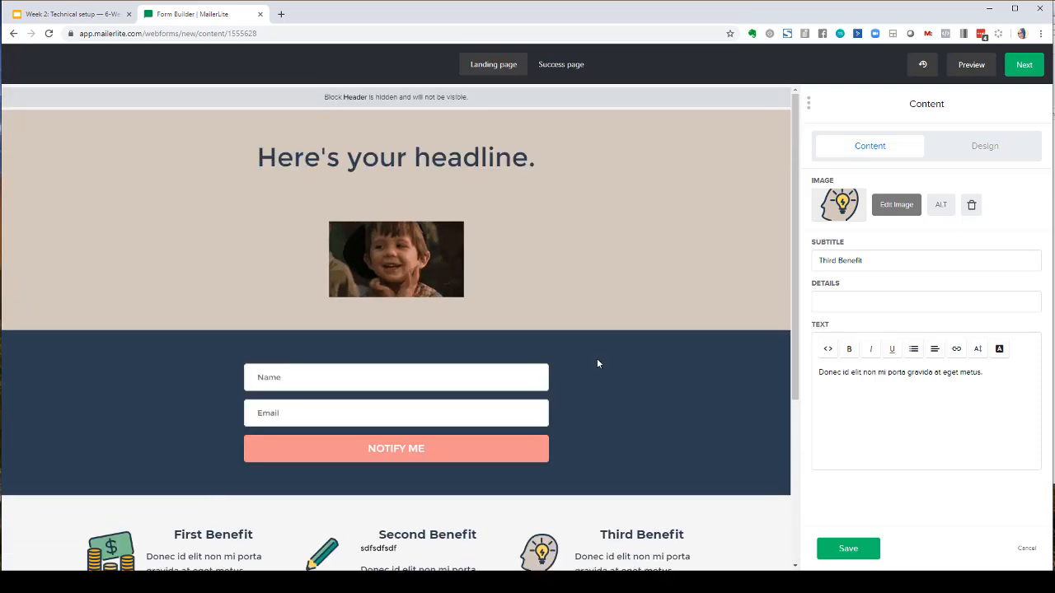
pyautogui.scroll(-5, 598, 364)
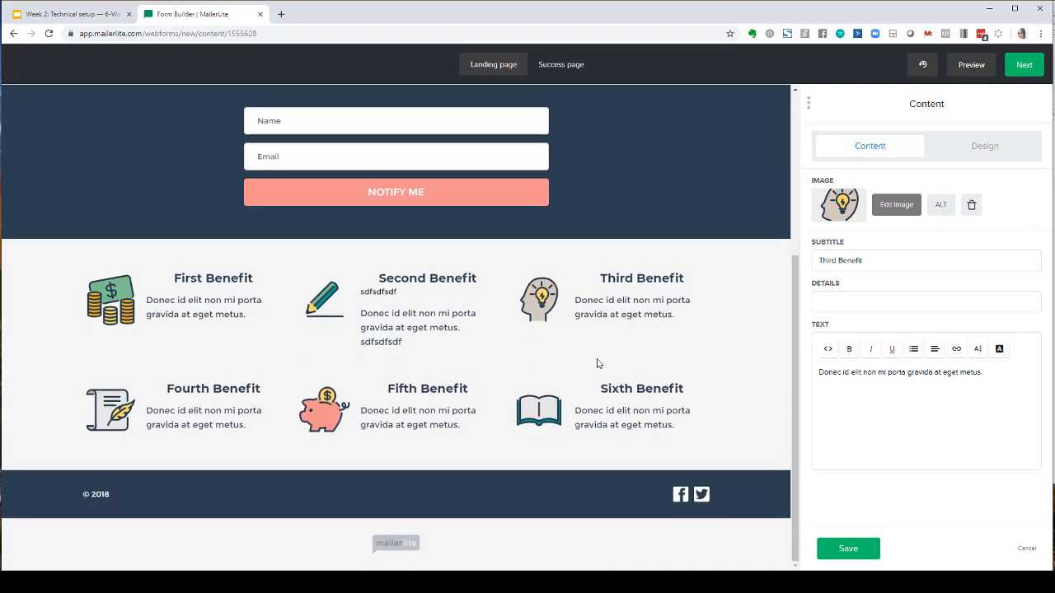
# - Remove the Facebook and Twitter links from the footer, change its copyright year to 2019, and save
pyautogui.moveTo(673, 495)
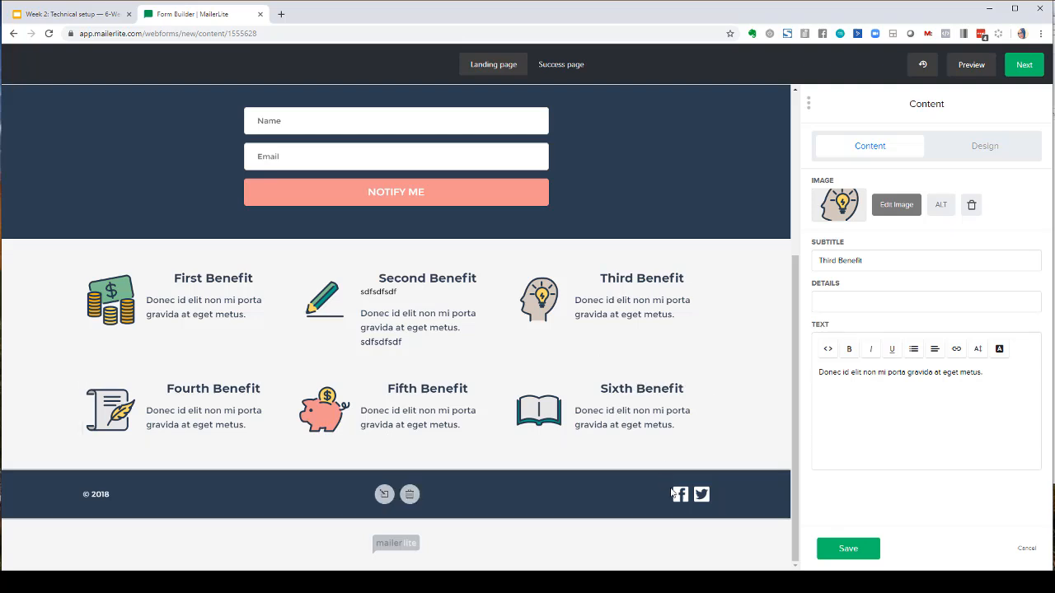
pyautogui.click(673, 498)
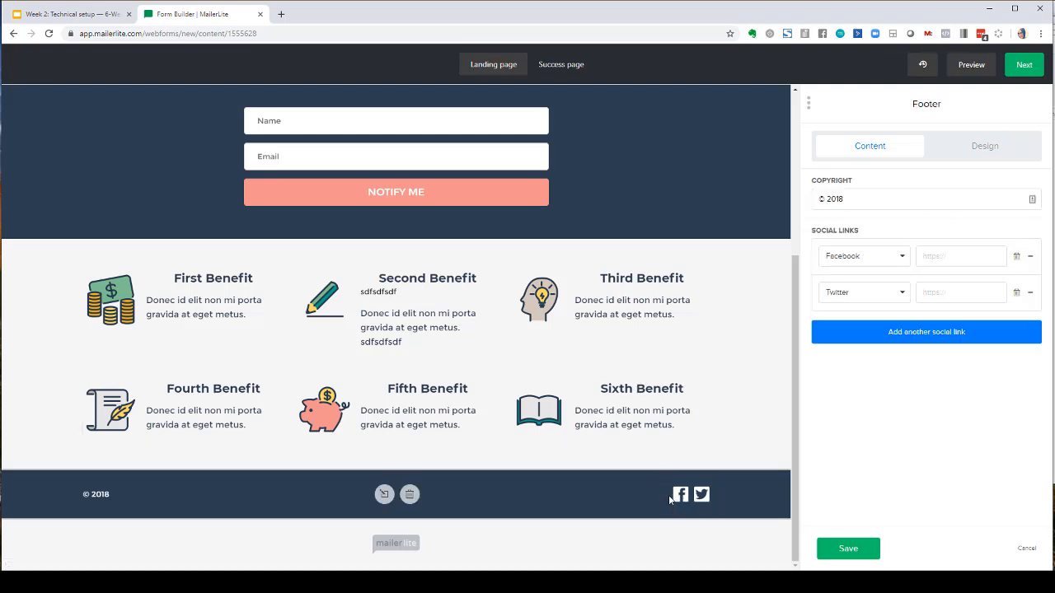
pyautogui.click(1017, 256)
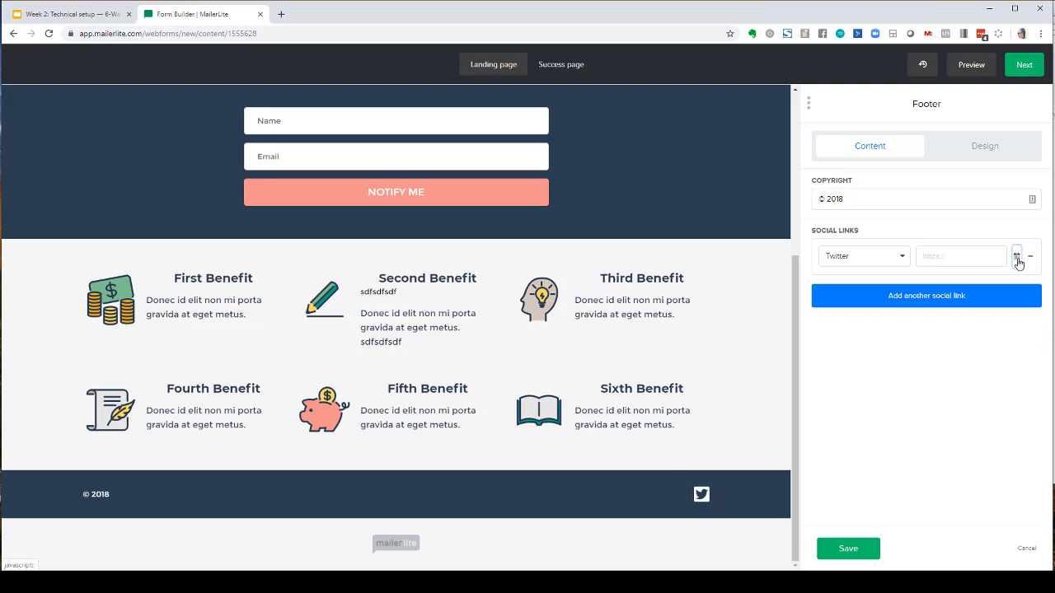
pyautogui.click(1017, 256)
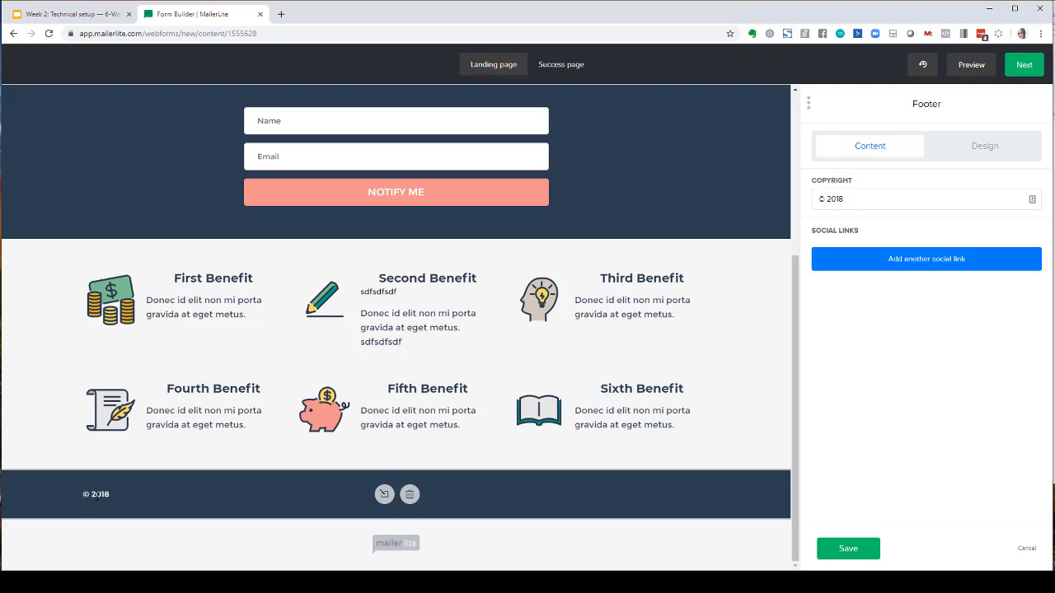
pyautogui.click(856, 192)
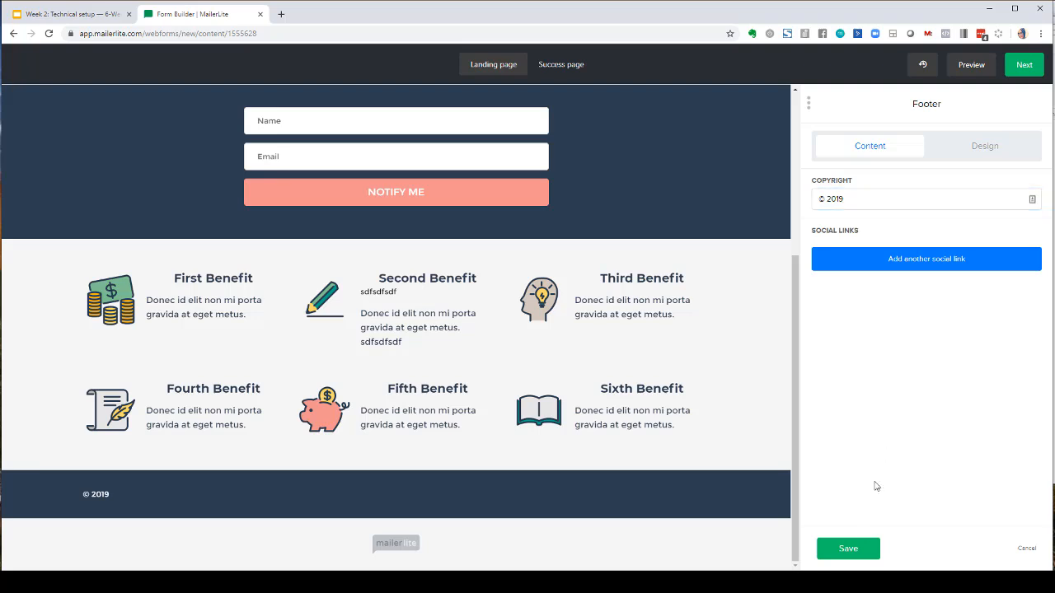
pyautogui.click(849, 551)
pyautogui.click(857, 557)
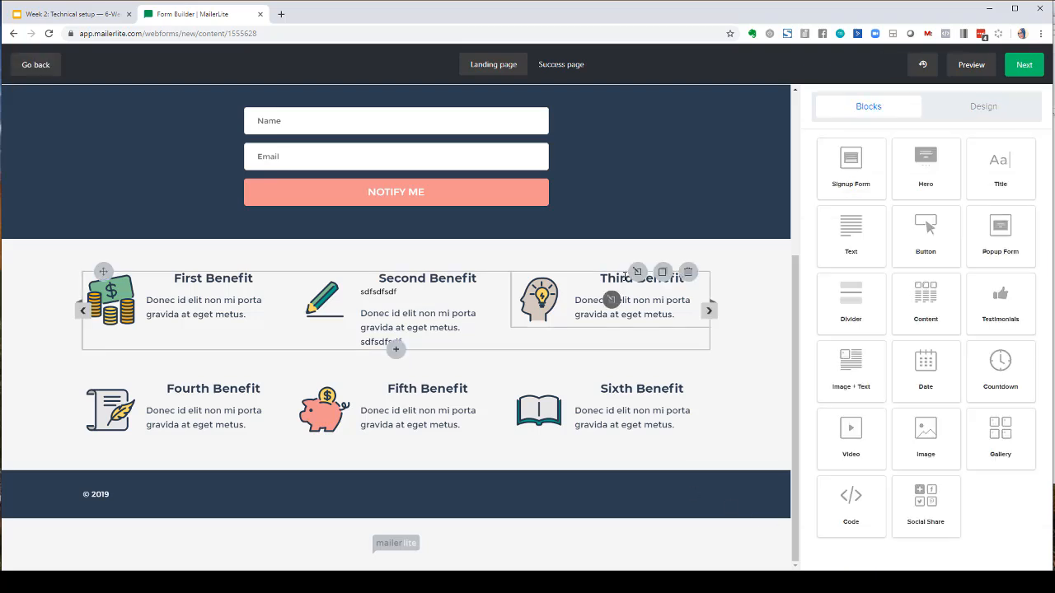
pyautogui.click(628, 295)
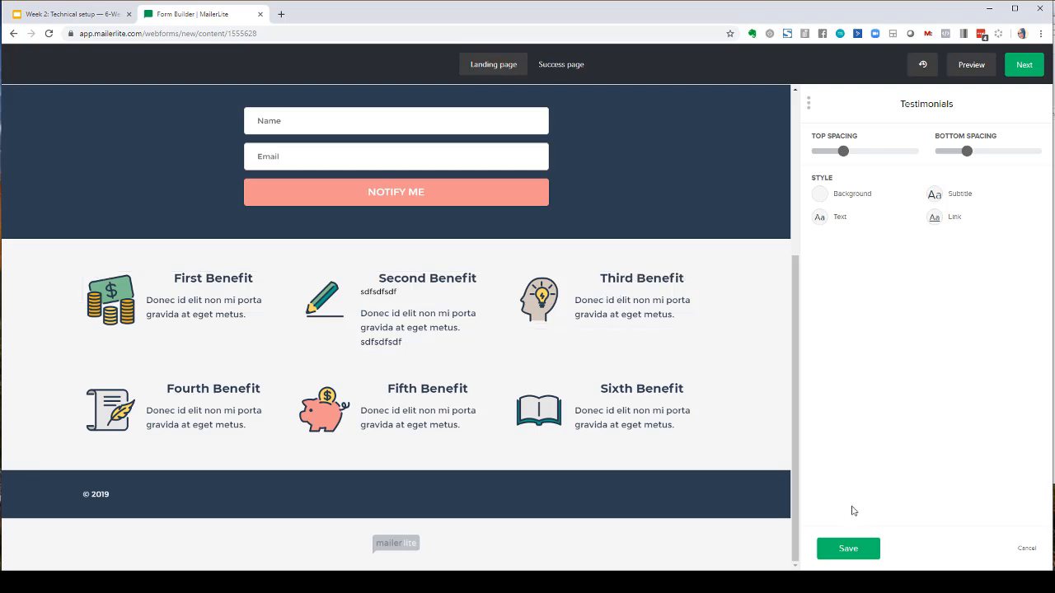
pyautogui.click(847, 549)
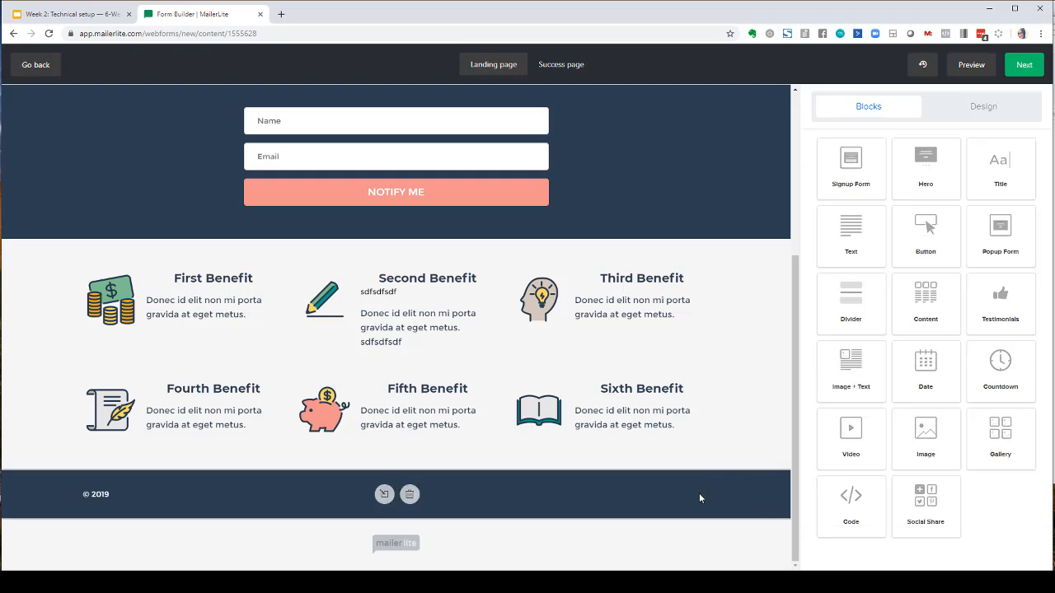
pyautogui.scroll(3, 698, 497)
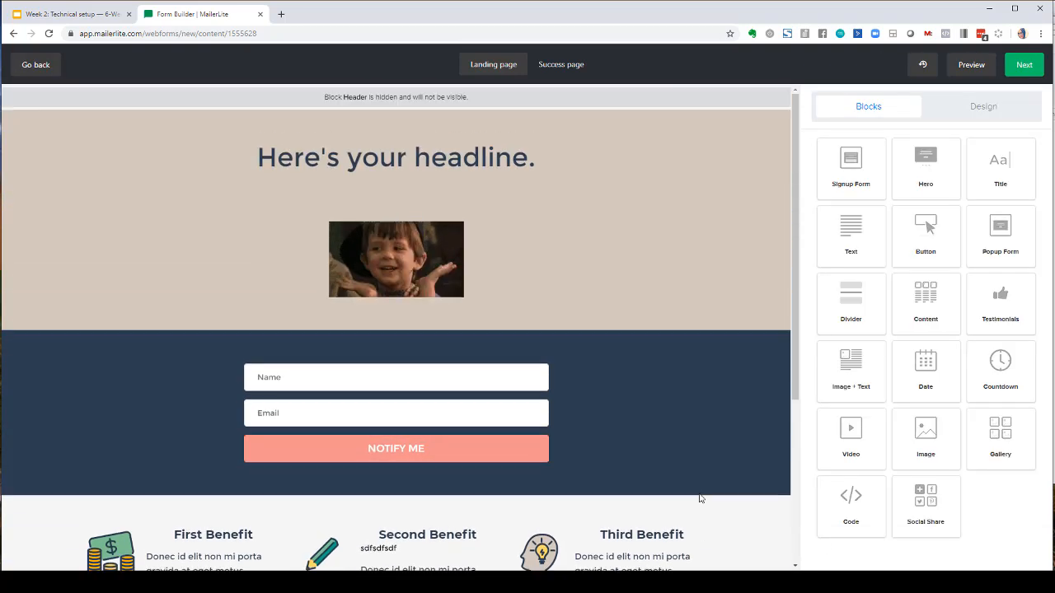
pyautogui.click(444, 235)
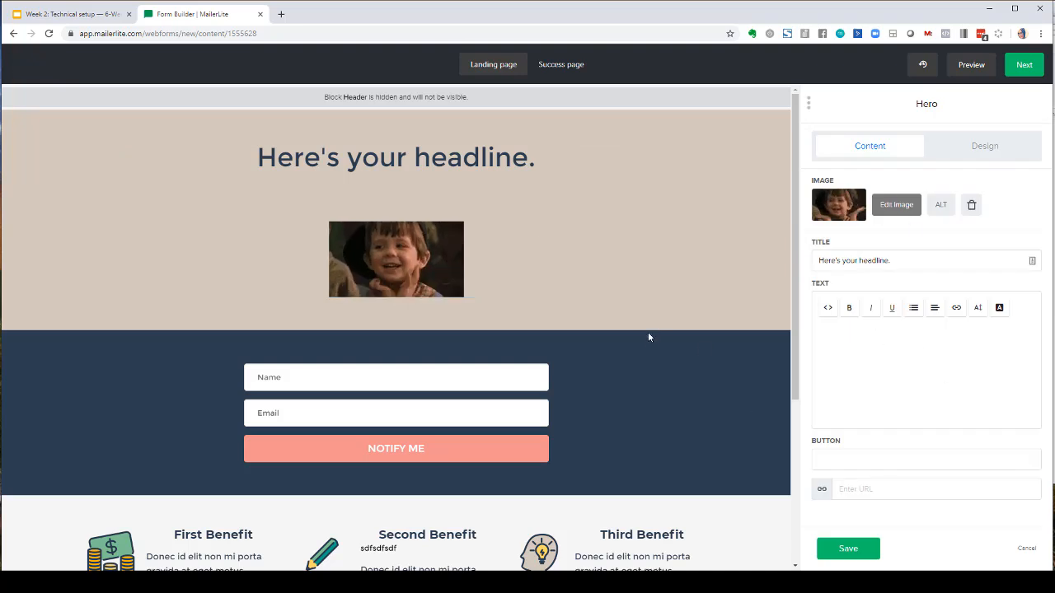
pyautogui.click(837, 547)
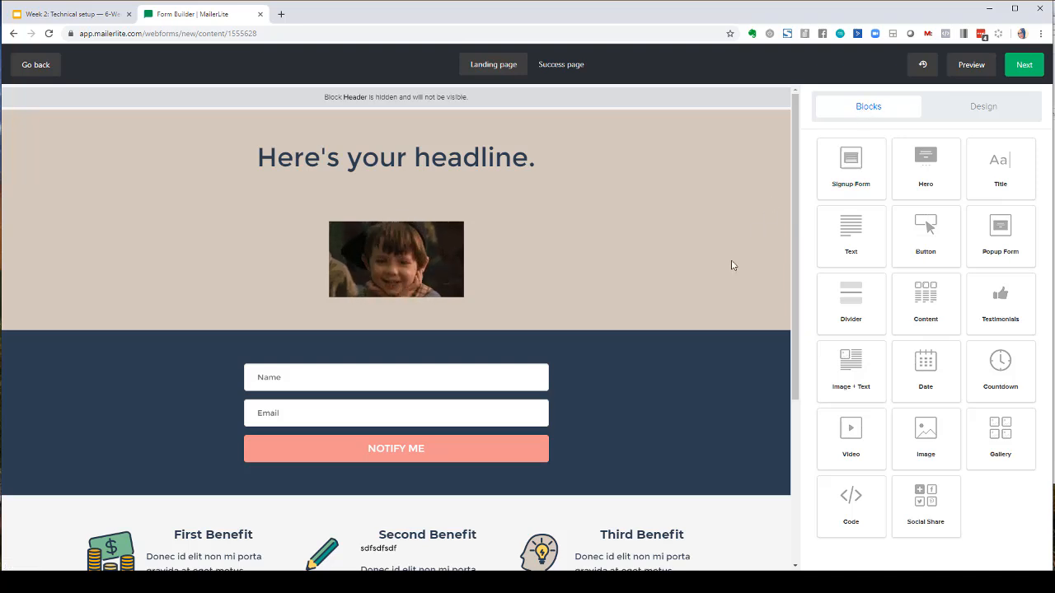
# - Add a Title block below the hero and set its text to sdfsdfsdfsdf
pyautogui.scroll(-2, 733, 266)
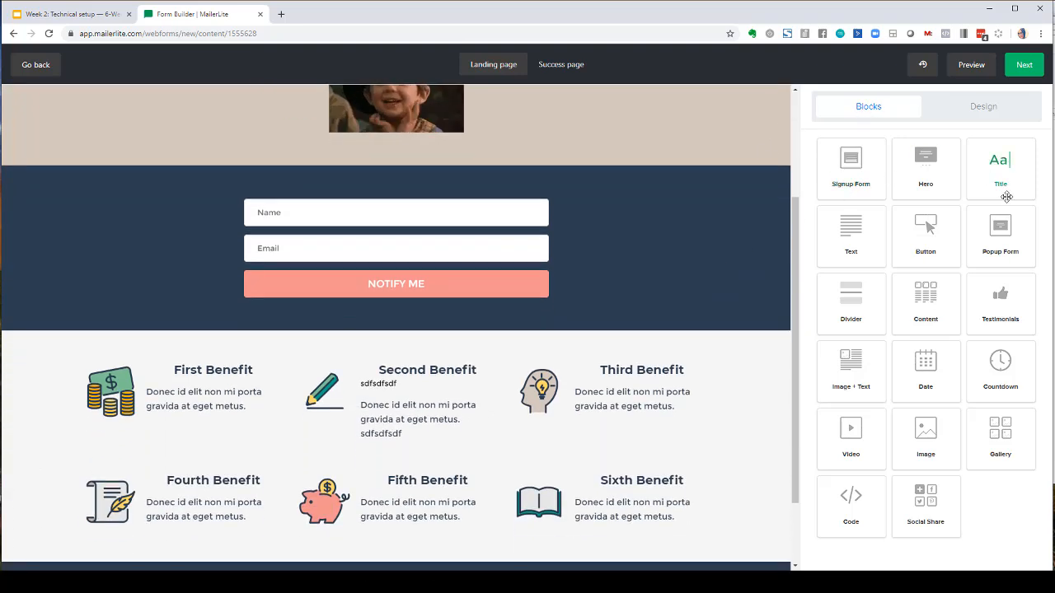
pyautogui.moveTo(1006, 196); pyautogui.dragTo(373, 189)
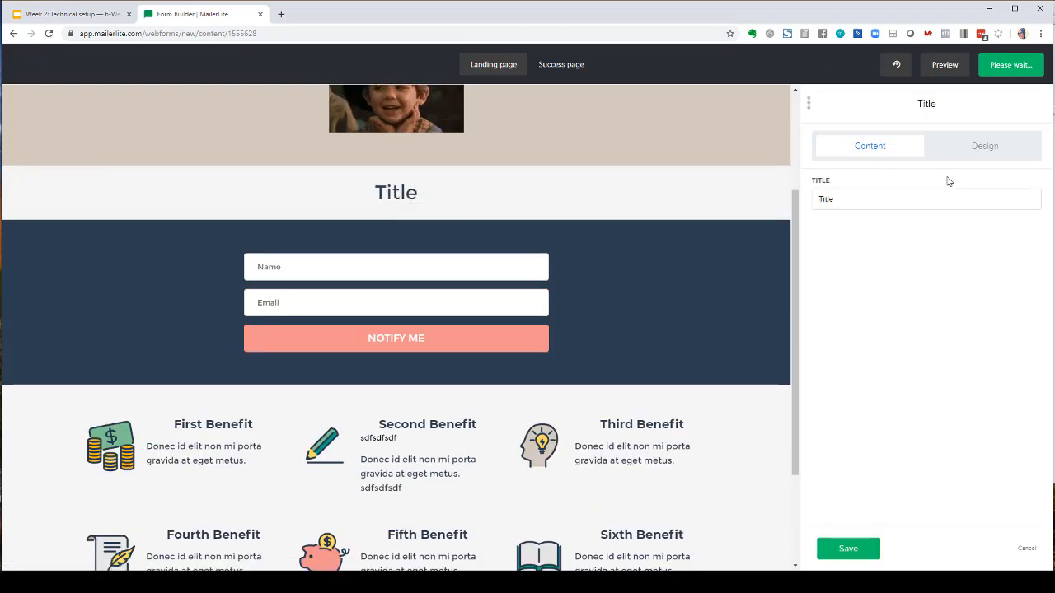
pyautogui.doubleClick(923, 199)
pyautogui.write('sdfsdf')
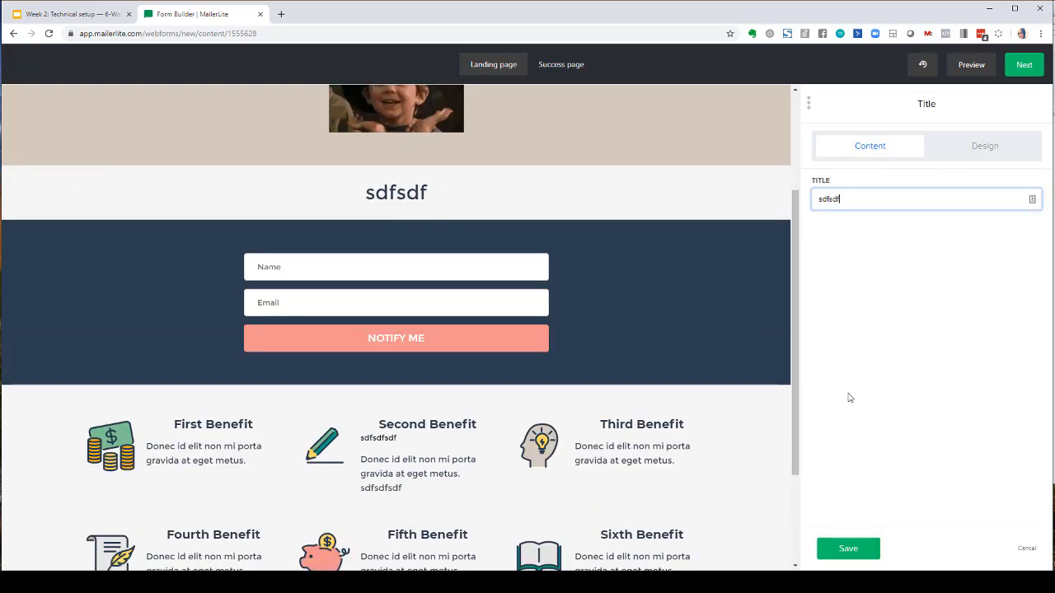
pyautogui.write('sdfsdf')
pyautogui.click(848, 548)
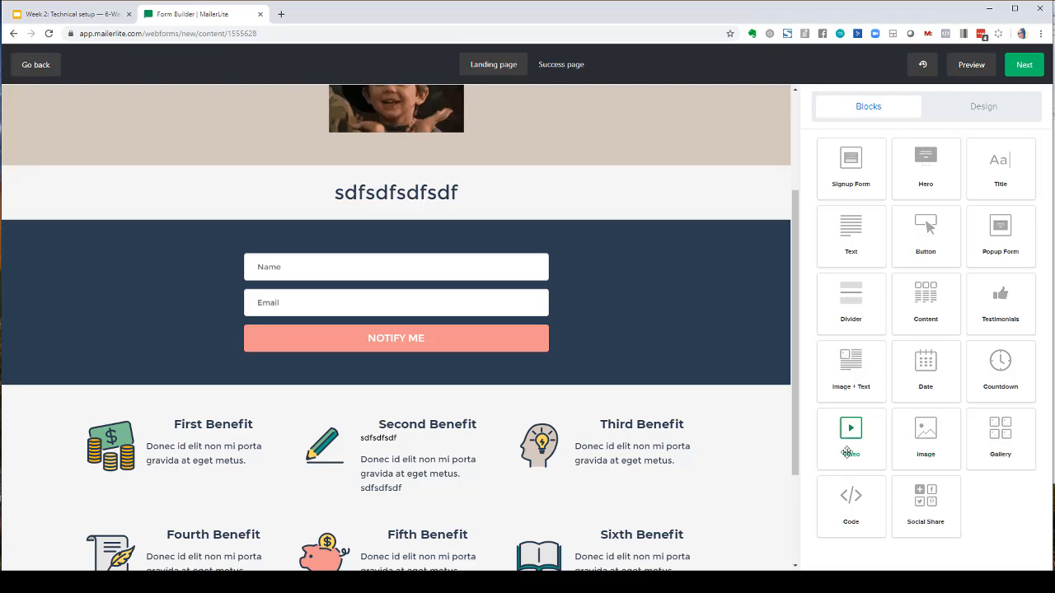
# - Add a Video block below the title block and keep YouTube as its video source
pyautogui.moveTo(848, 453); pyautogui.dragTo(392, 161)
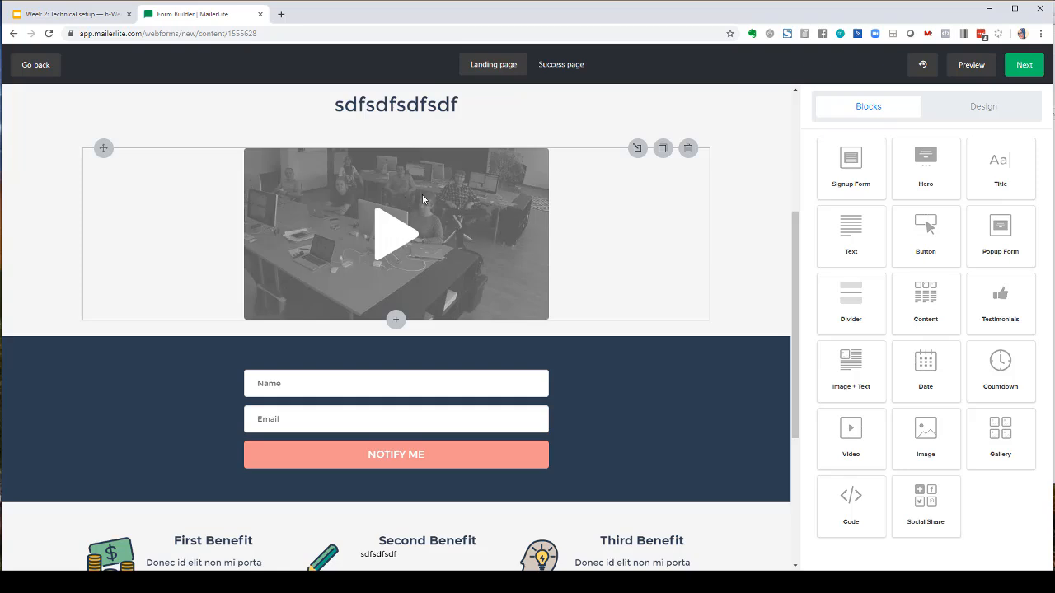
pyautogui.click(637, 149)
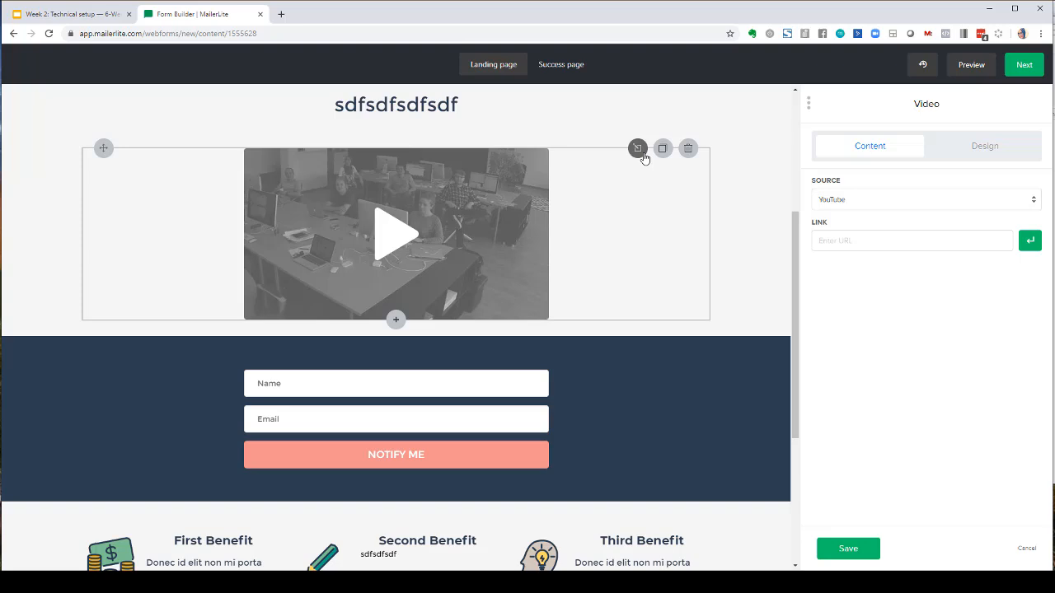
pyautogui.click(845, 203)
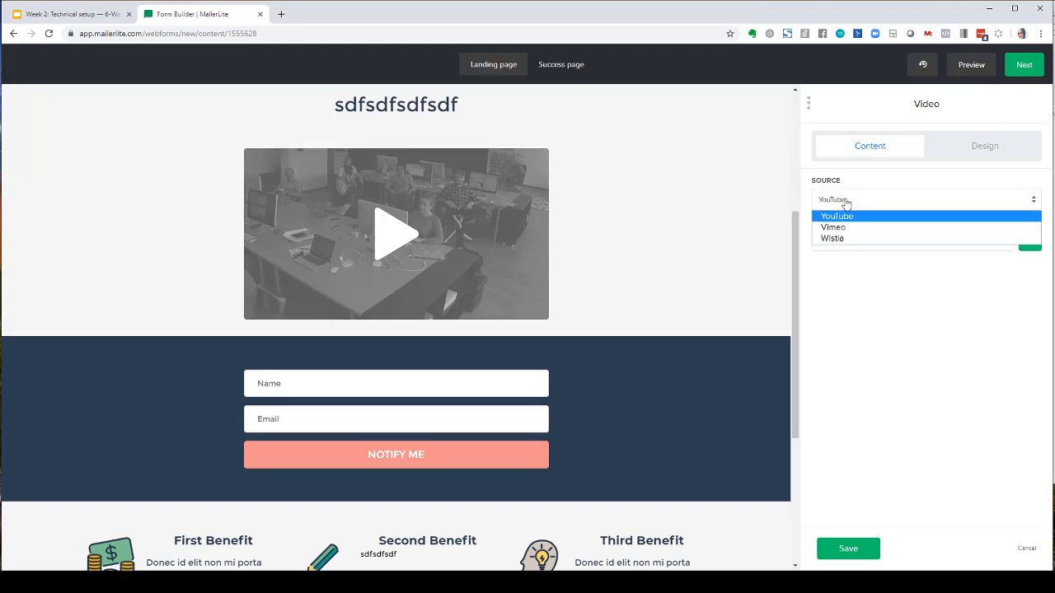
pyautogui.click(849, 216)
pyautogui.click(874, 246)
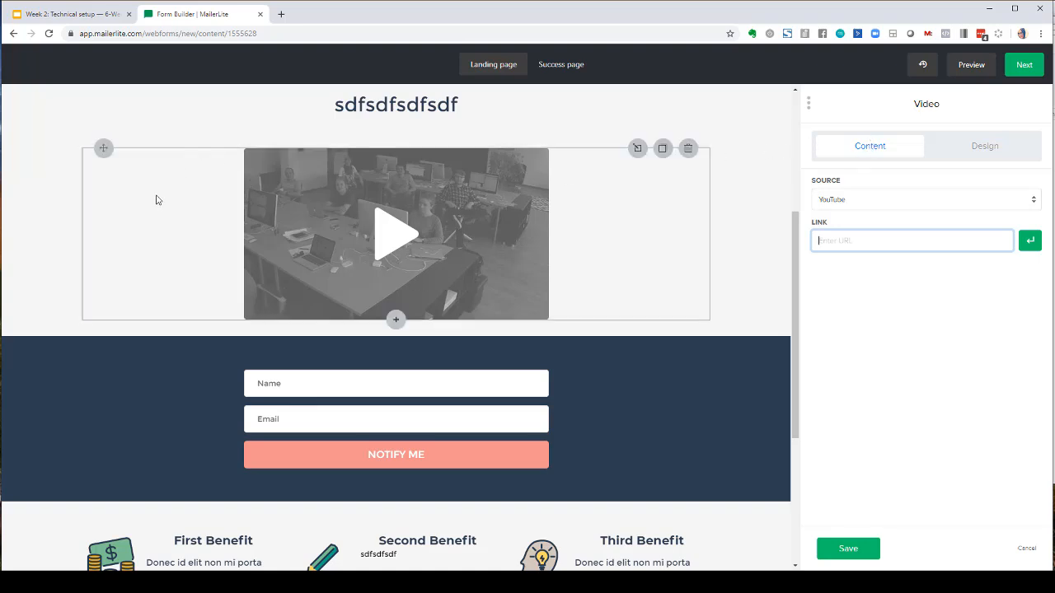
# - Increase the video block's top spacing and bottom spacing in its design settings
pyautogui.click(986, 147)
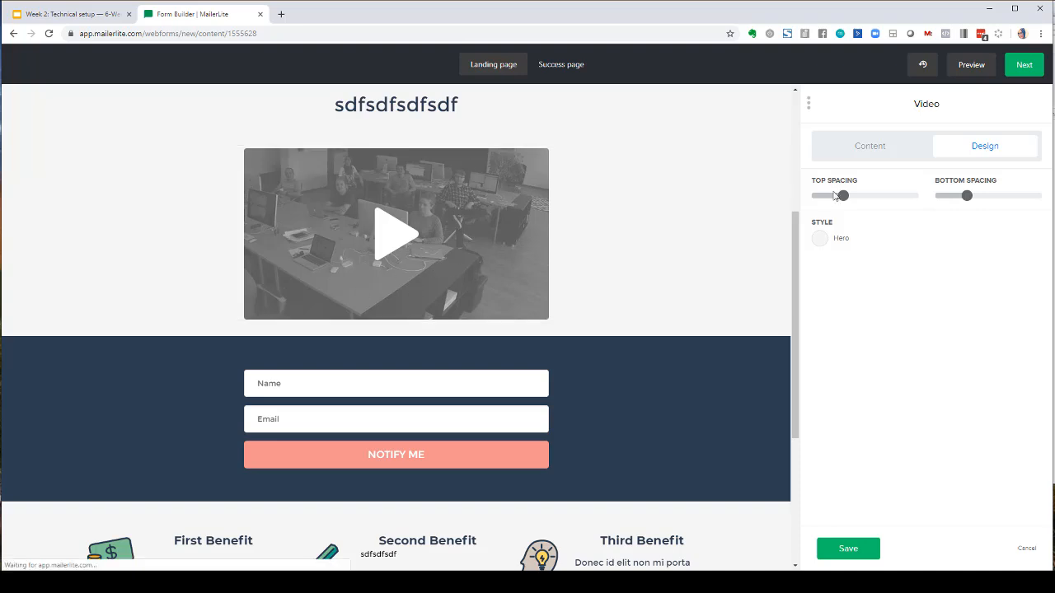
pyautogui.moveTo(843, 198)
pyautogui.moveTo(846, 198); pyautogui.dragTo(876, 196)
pyautogui.moveTo(967, 197)
pyautogui.moveTo(975, 201); pyautogui.dragTo(1008, 206)
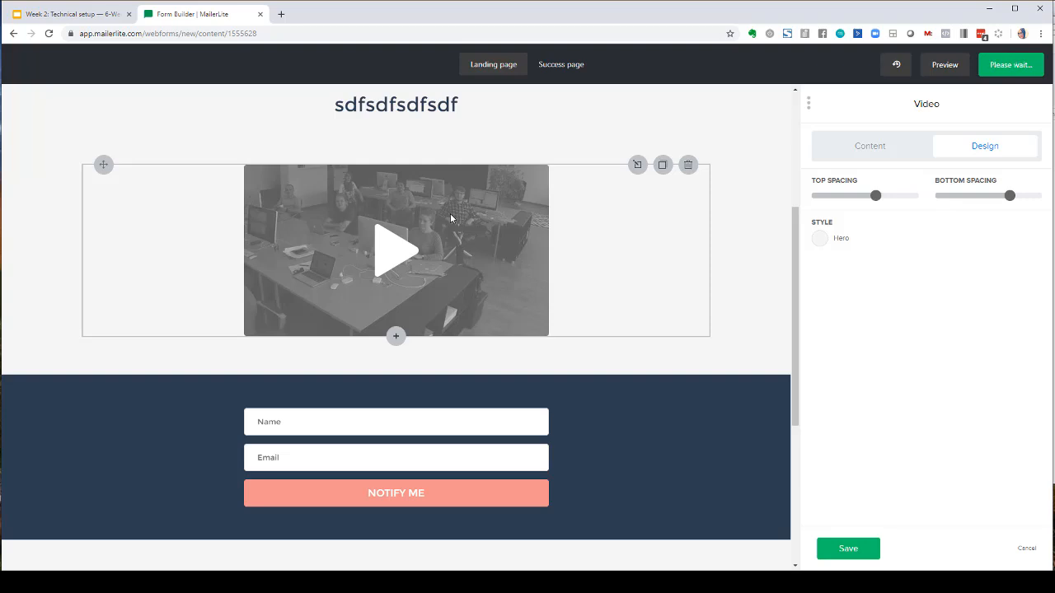
# - Try changing the video block's Hero style background colour to red
pyautogui.click(820, 240)
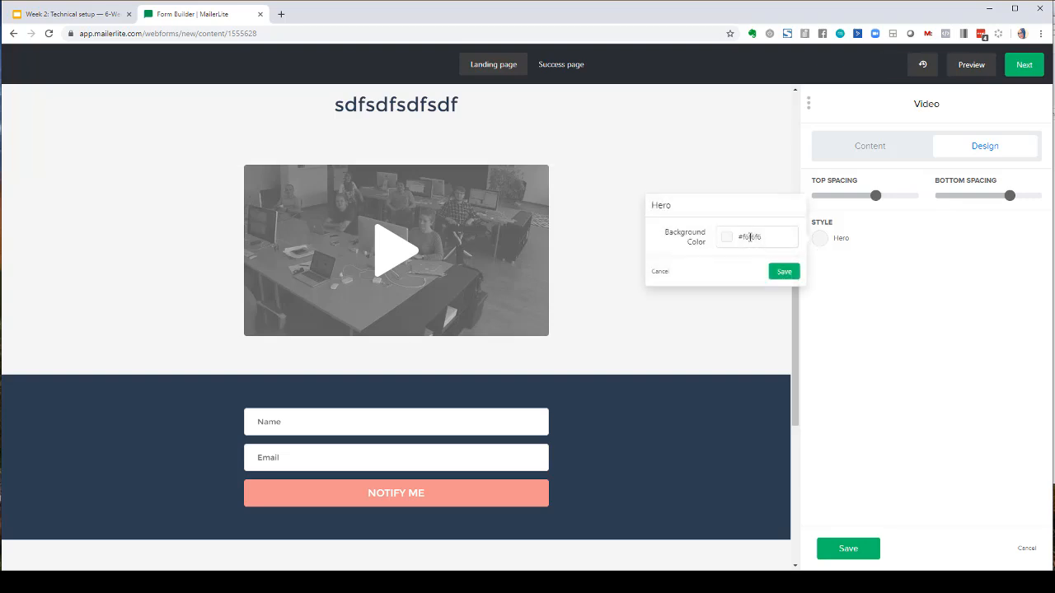
pyautogui.click(843, 296)
pyautogui.click(818, 239)
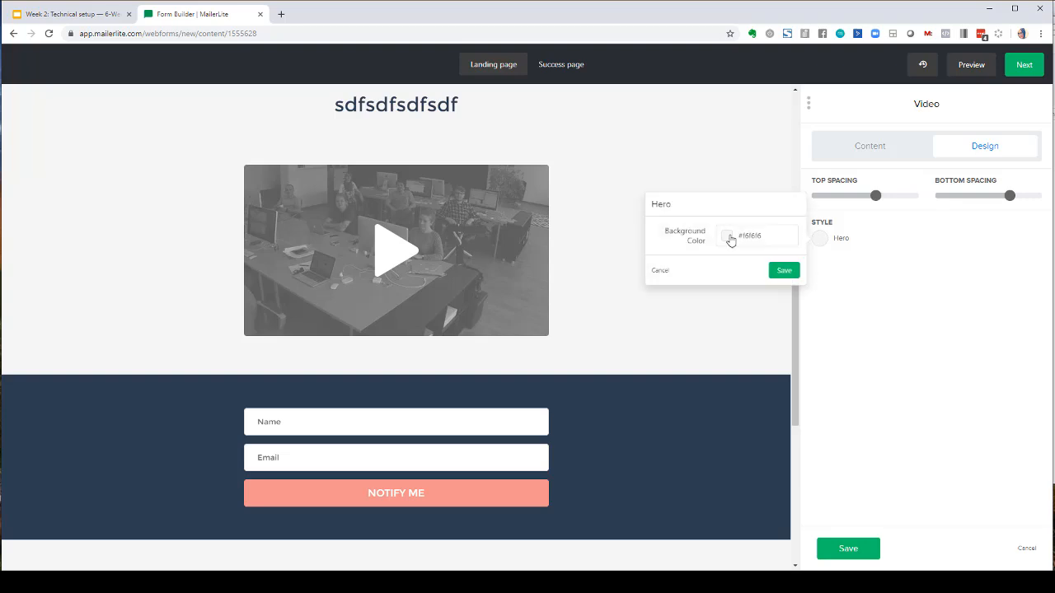
pyautogui.click(727, 236)
pyautogui.moveTo(751, 284)
pyautogui.mouseDown()
pyautogui.moveTo(770, 271)
pyautogui.moveTo(728, 274)
pyautogui.mouseUp()
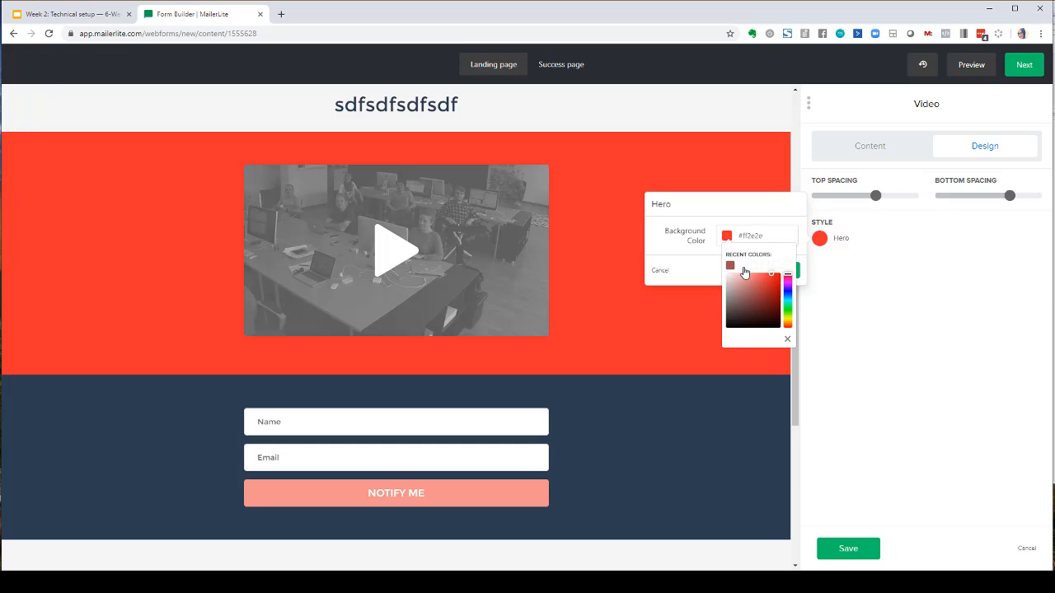
pyautogui.click(789, 341)
pyautogui.click(845, 311)
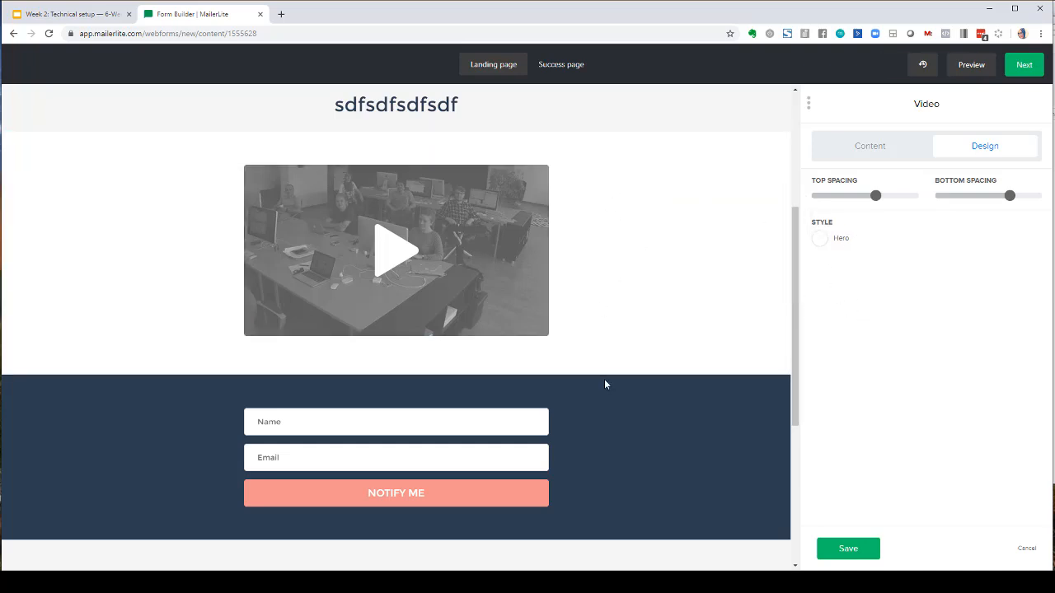
# - Save the video block's settings
pyautogui.scroll(-3, 604, 379)
pyautogui.scroll(-1, 604, 383)
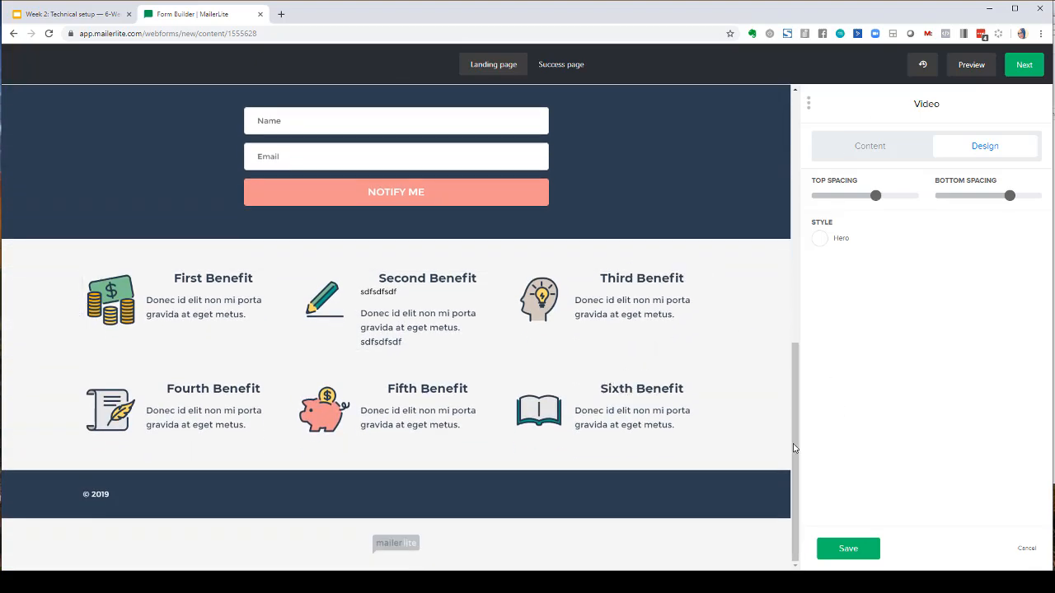
pyautogui.scroll(10, 725, 445)
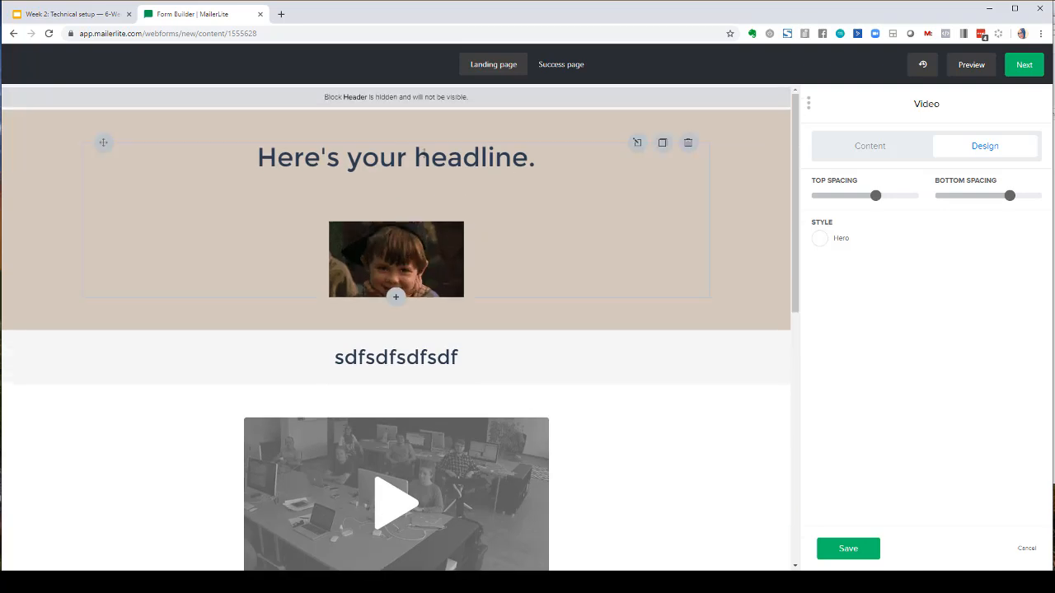
pyautogui.click(848, 549)
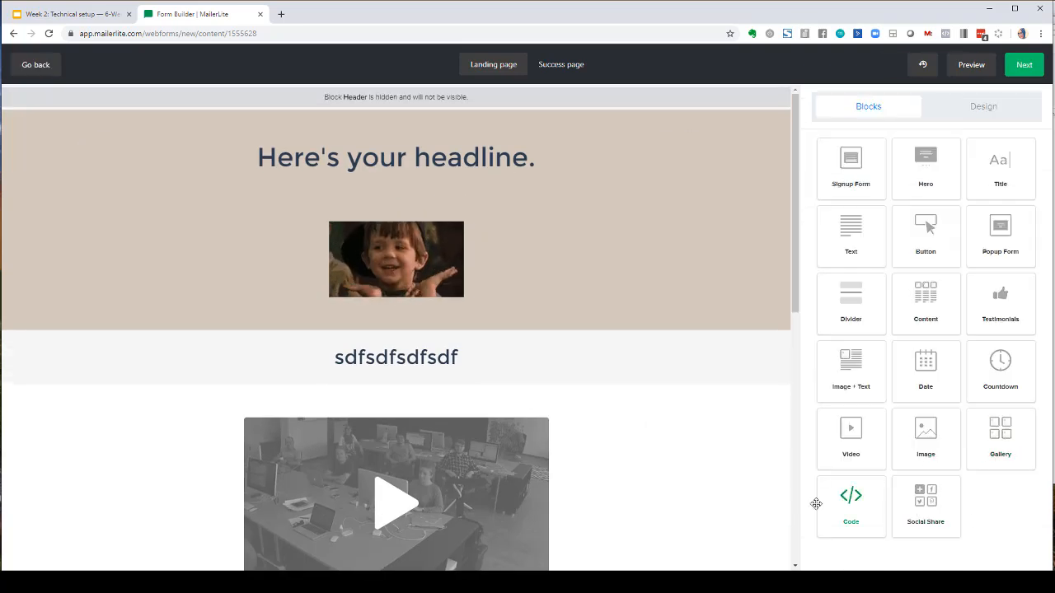
# - Review the page design options and the signup form's content settings without changing them
pyautogui.click(970, 110)
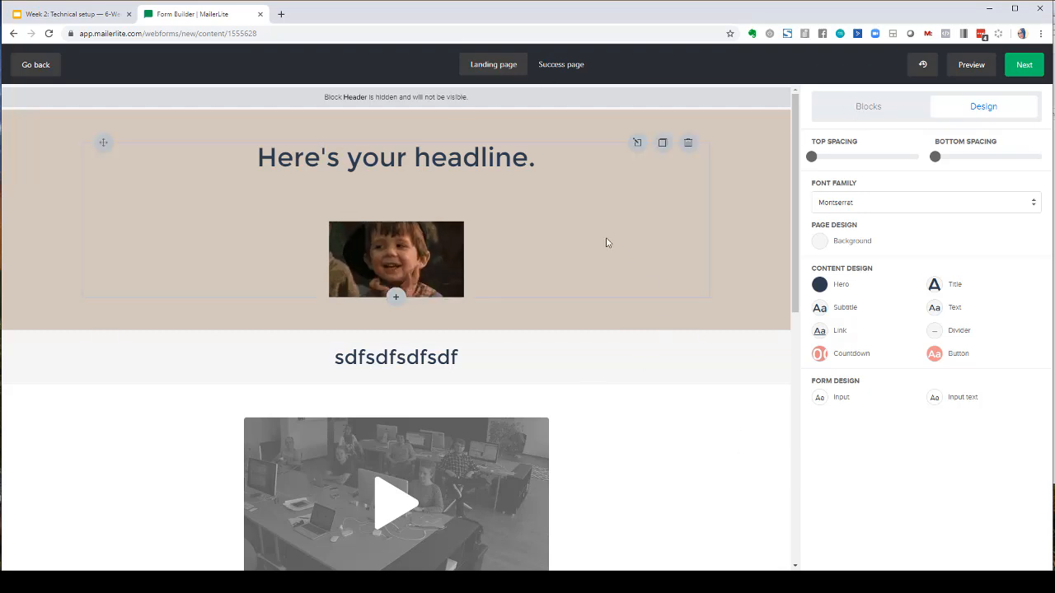
pyautogui.click(869, 107)
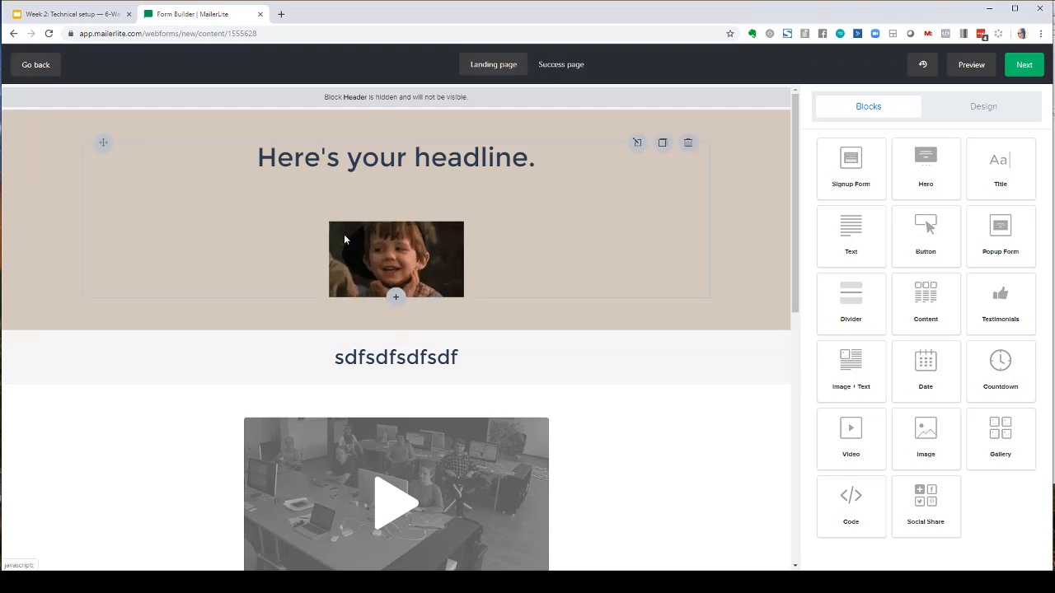
pyautogui.scroll(-3, 502, 408)
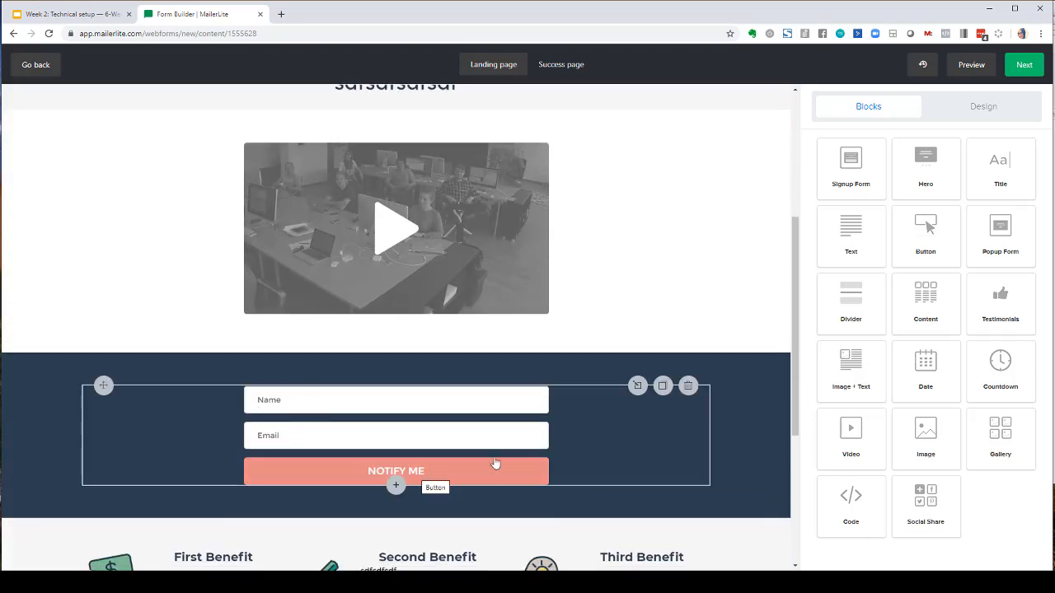
pyautogui.click(599, 461)
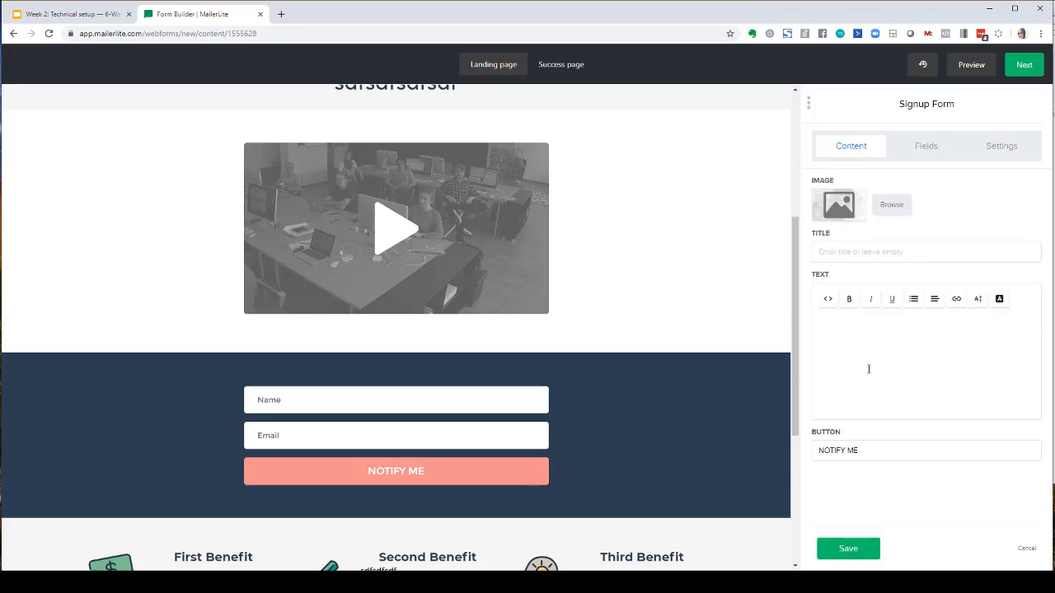
pyautogui.moveTo(864, 450); pyautogui.dragTo(814, 451)
pyautogui.click(876, 456)
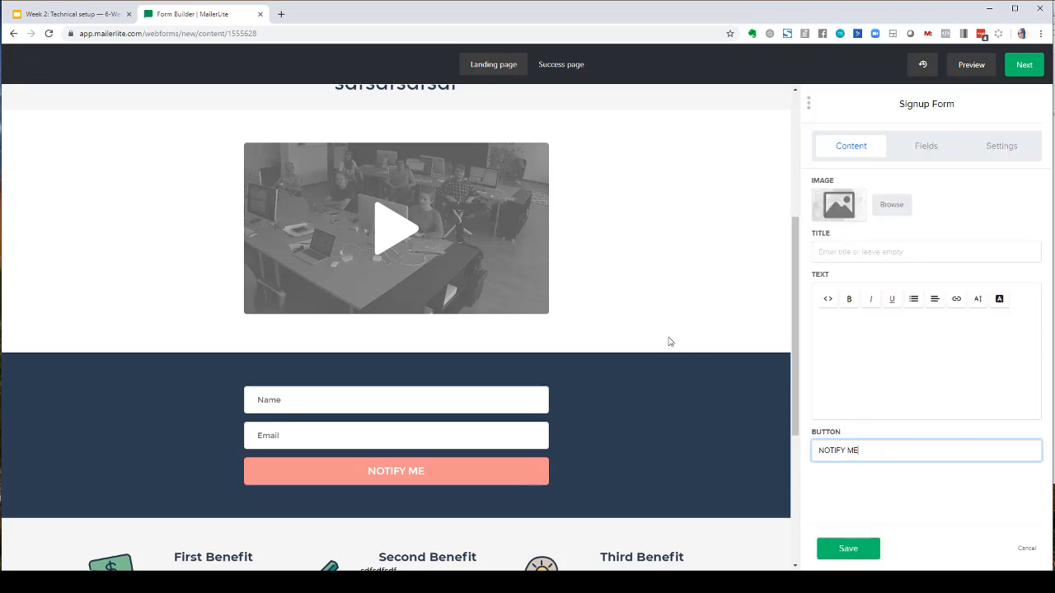
pyautogui.click(669, 341)
pyautogui.click(845, 548)
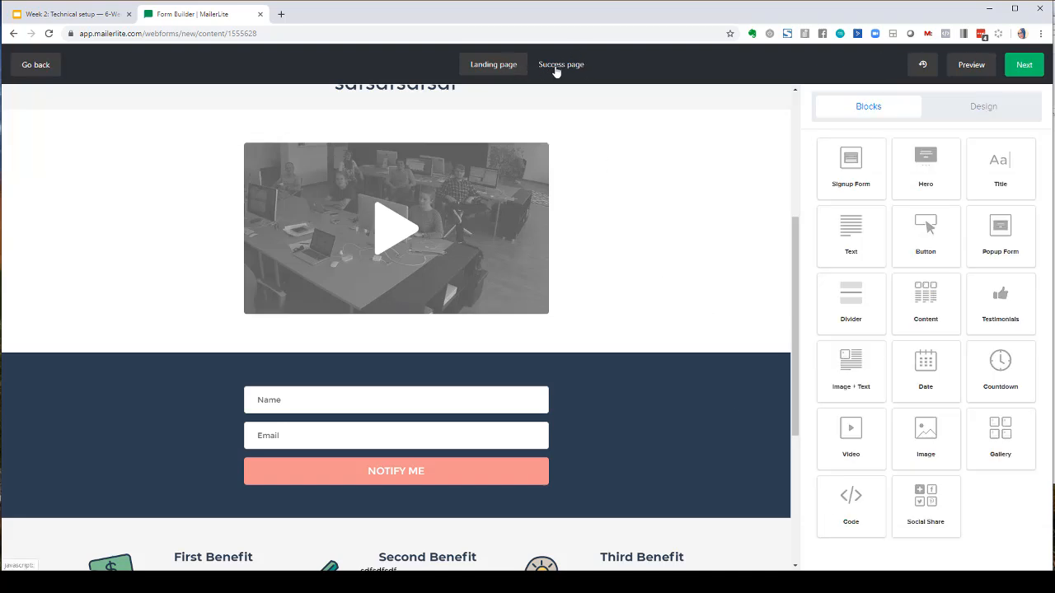
# - Inspect the Success page's hero Continue button link, then proceed to the page settings
pyautogui.click(556, 66)
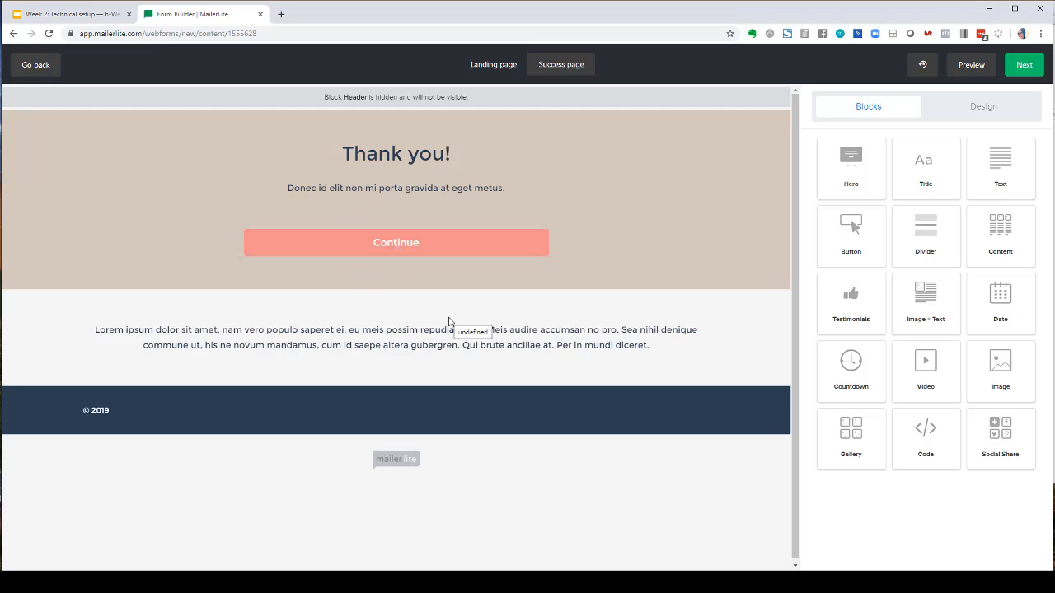
pyautogui.click(445, 241)
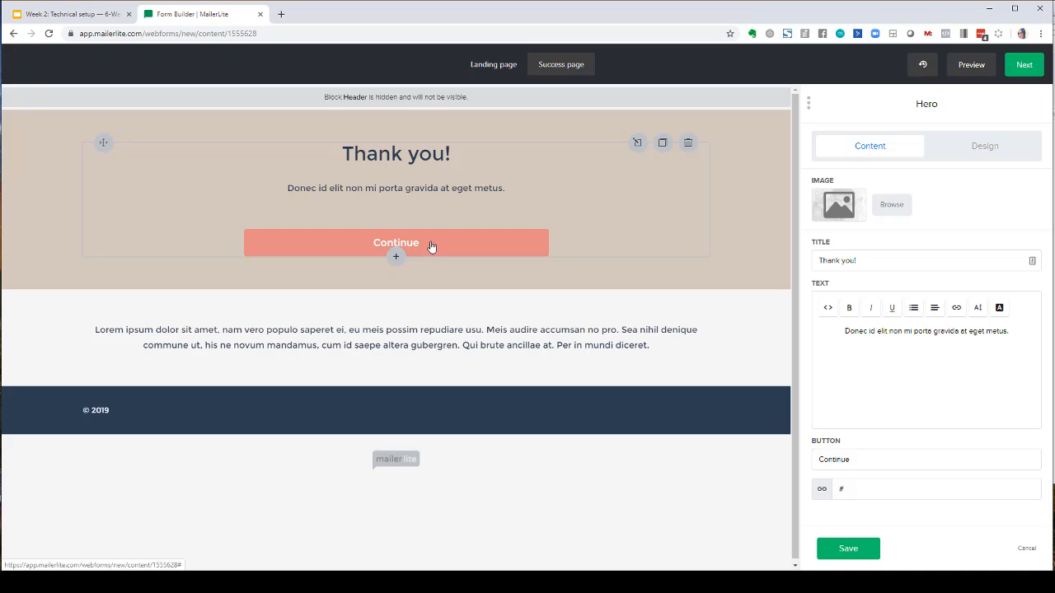
pyautogui.doubleClick(843, 494)
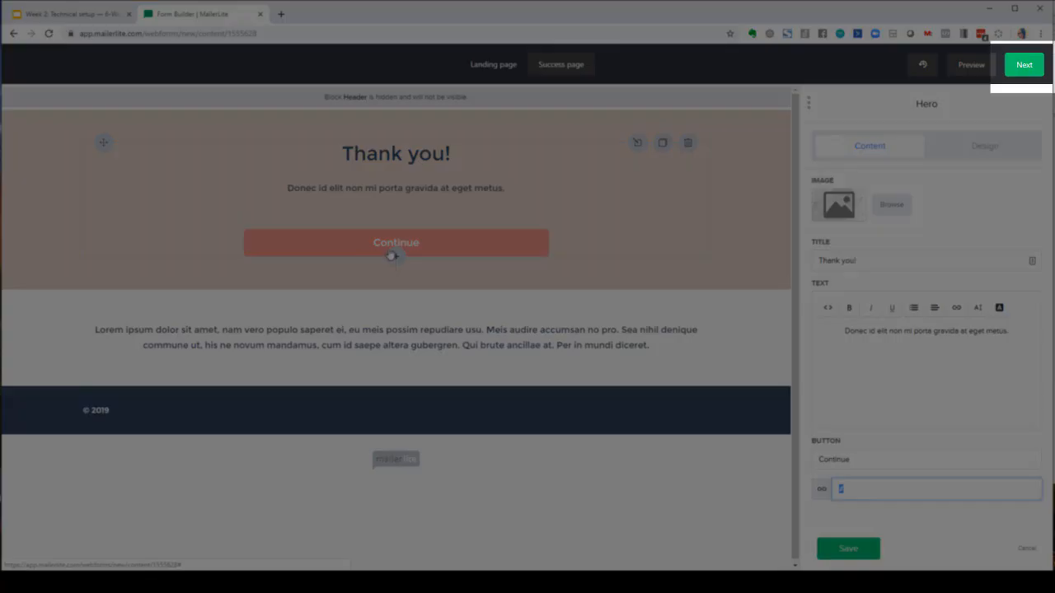
pyautogui.click(1019, 71)
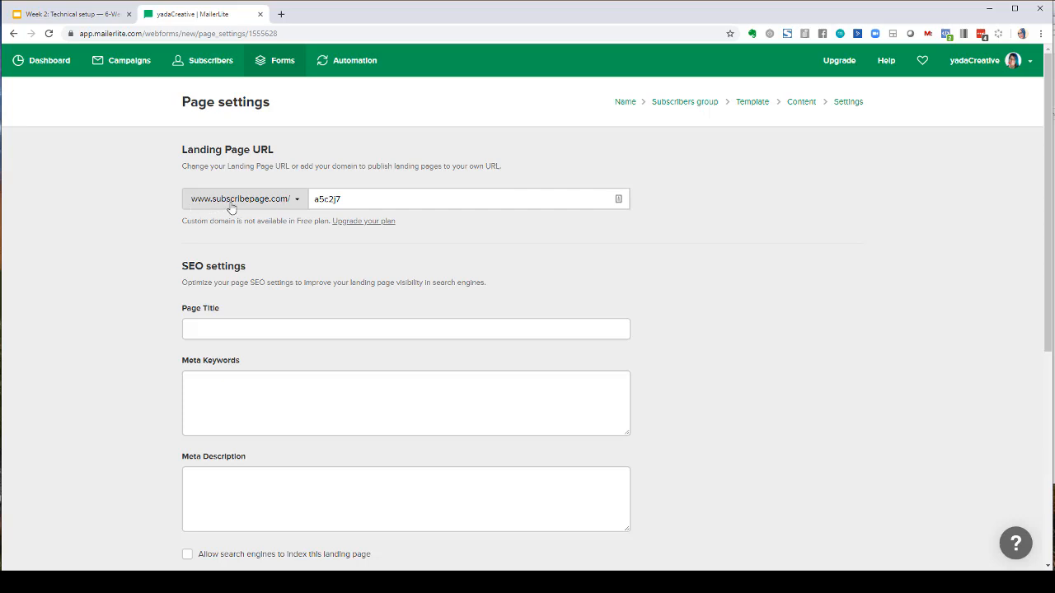
pyautogui.moveTo(346, 198); pyautogui.dragTo(303, 200)
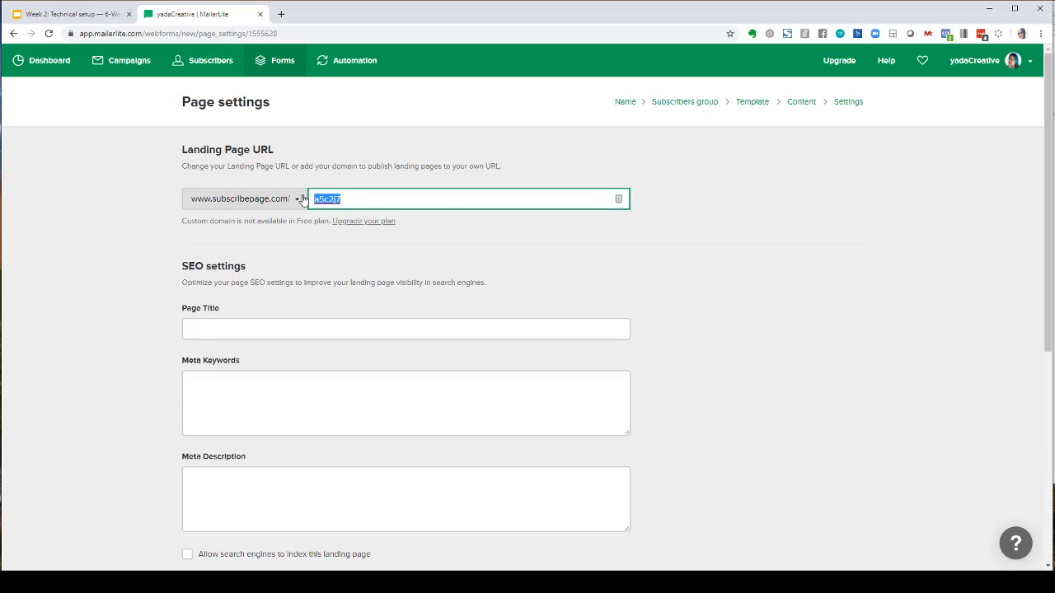
pyautogui.write('whateverandeveramen')
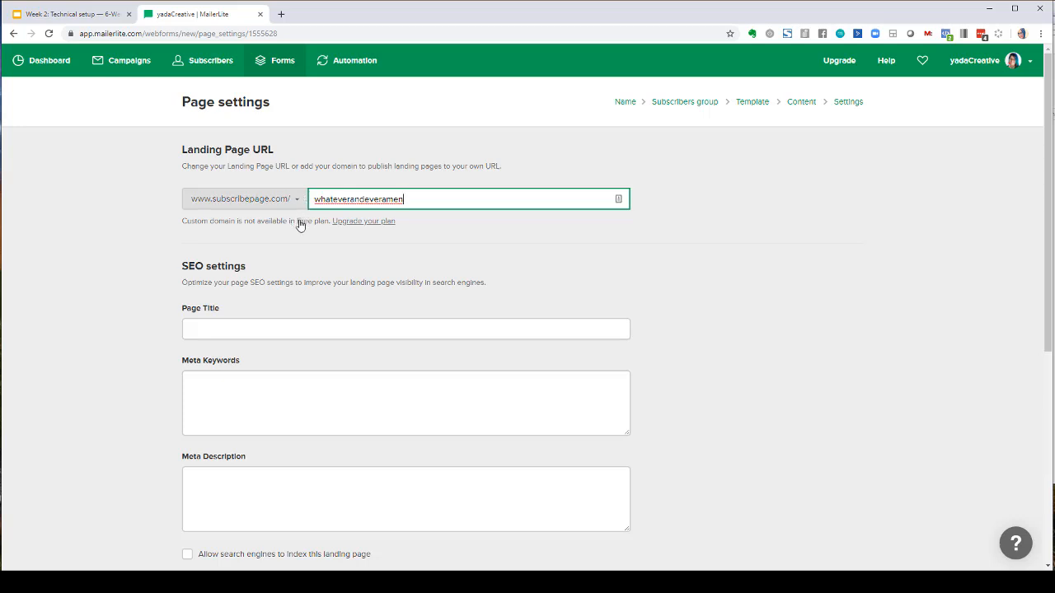
pyautogui.click(300, 225)
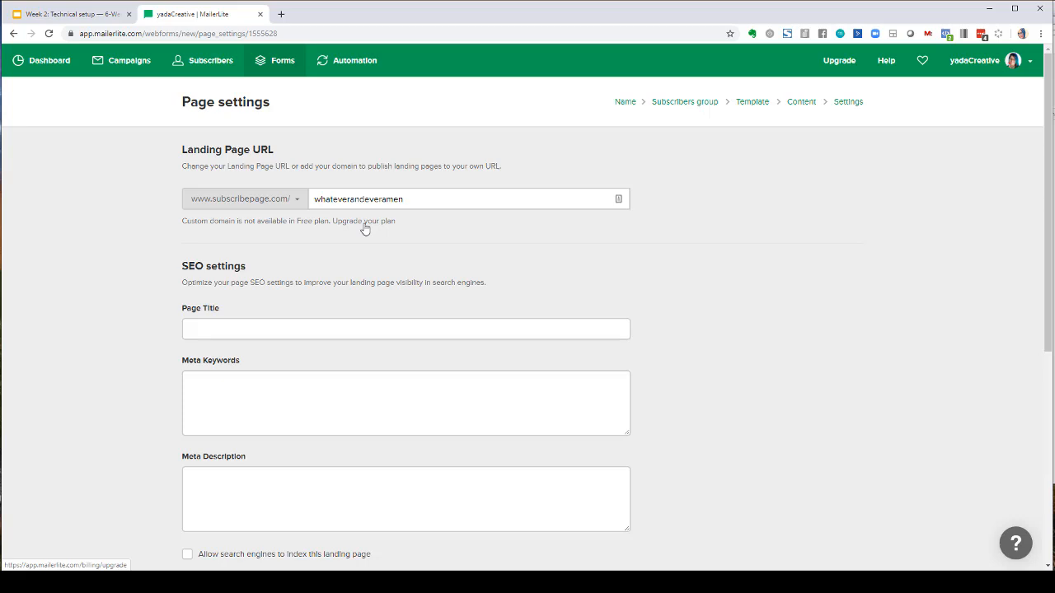
pyautogui.click(218, 200)
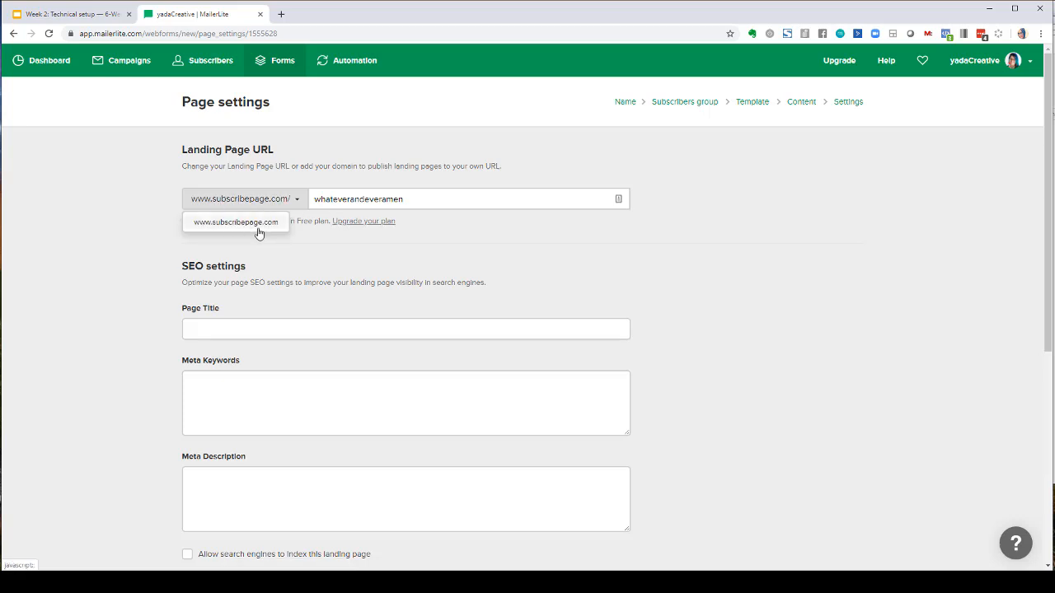
# - Set the SEO page title to Free PDF to help you with matching socks
pyautogui.click(267, 330)
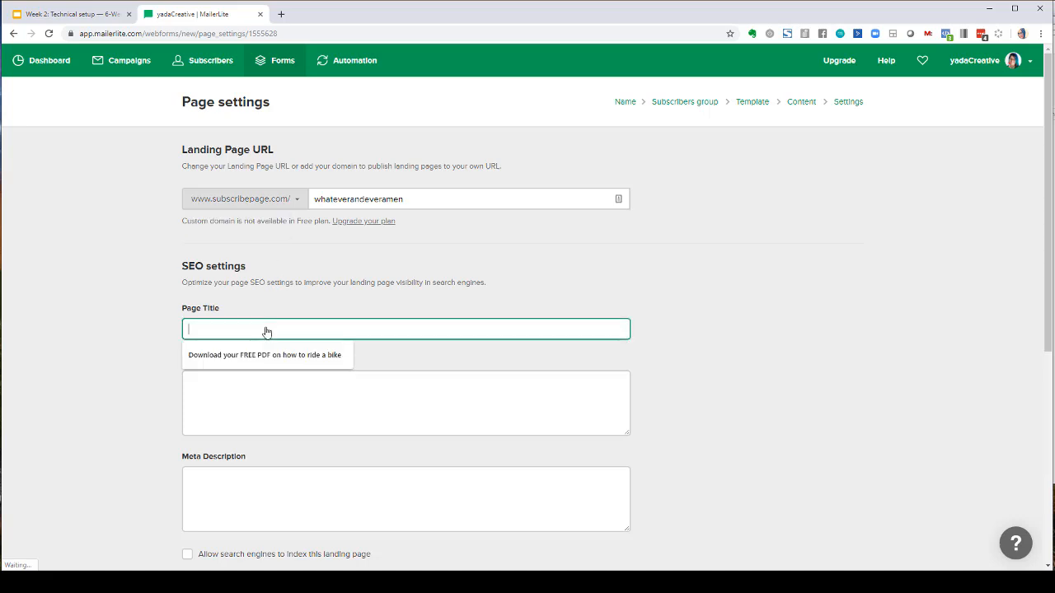
pyautogui.scroll(-1, 267, 330)
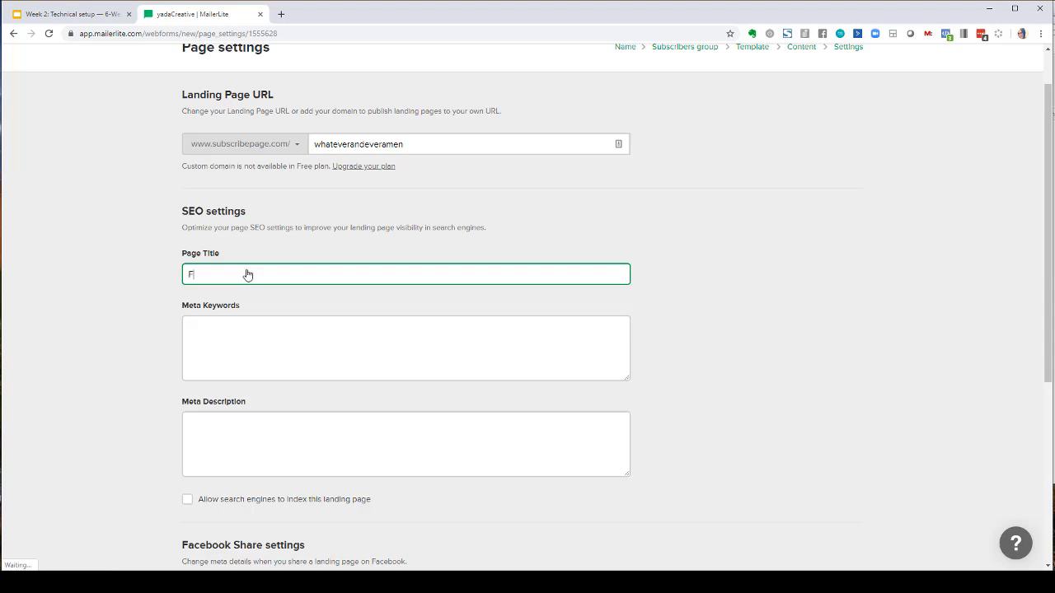
pyautogui.write('ree PDF to help you with matching socks')
# - Enter the meta keywords socks, fashion, whatever and ever,
pyautogui.click(253, 343)
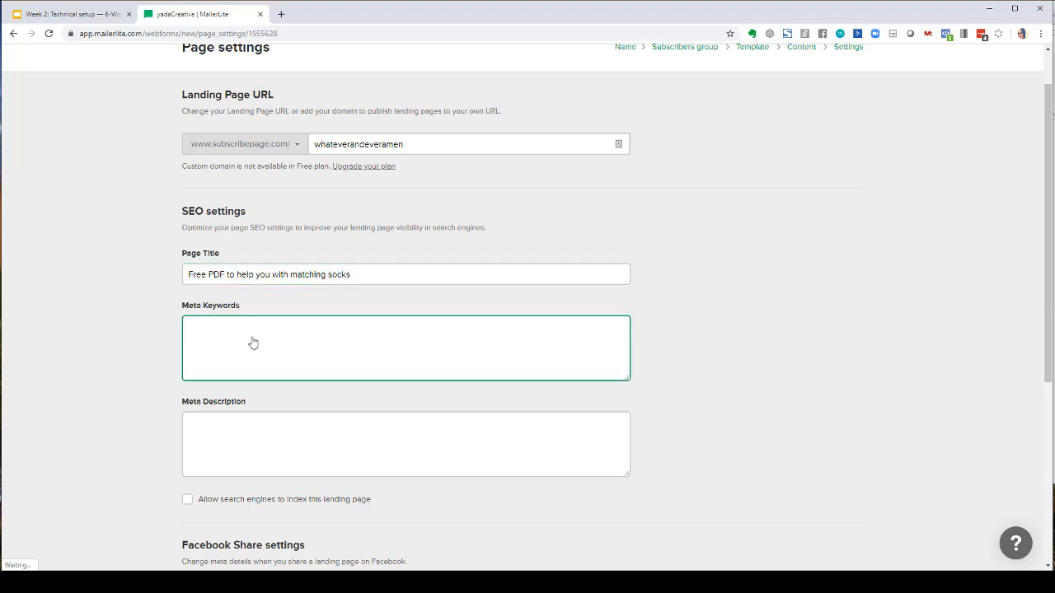
pyautogui.write('socks, fashion, whateverandever,')
pyautogui.press('Left')
pyautogui.press('Left')
pyautogui.press('Left')
pyautogui.press('Left')
pyautogui.press('Left')
pyautogui.press('Left')
pyautogui.press('Left')
pyautogui.press('Left')
pyautogui.press('Left')
pyautogui.press('BackSpace')
pyautogui.press('Right')
# - Enter the meta description Here's how you can find the easiest way to match socks with your eyes closed
pyautogui.scroll(-2, 297, 380)
pyautogui.click(278, 334)
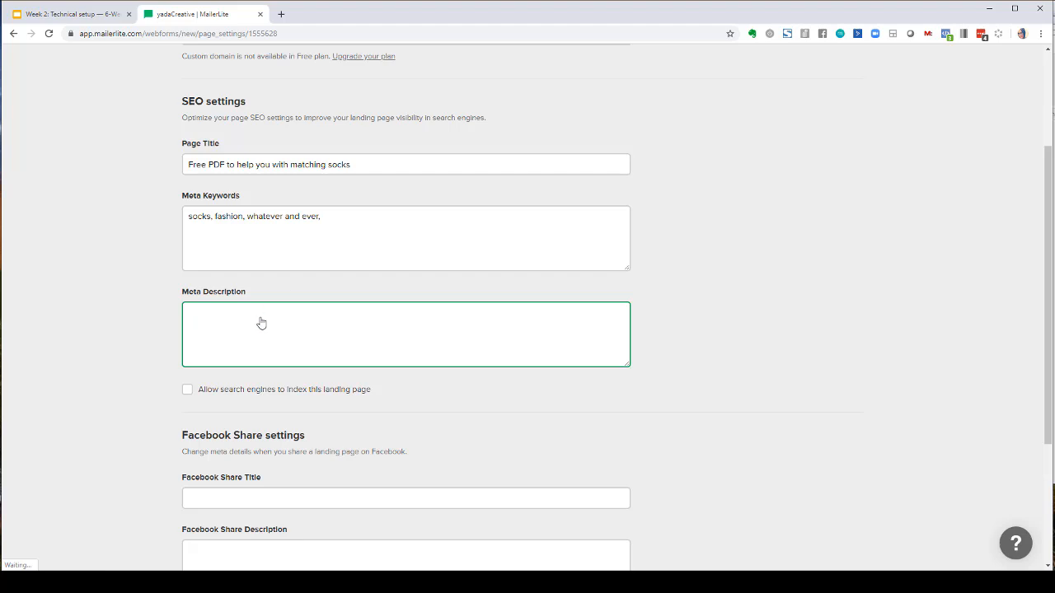
pyautogui.scroll(-2, 261, 317)
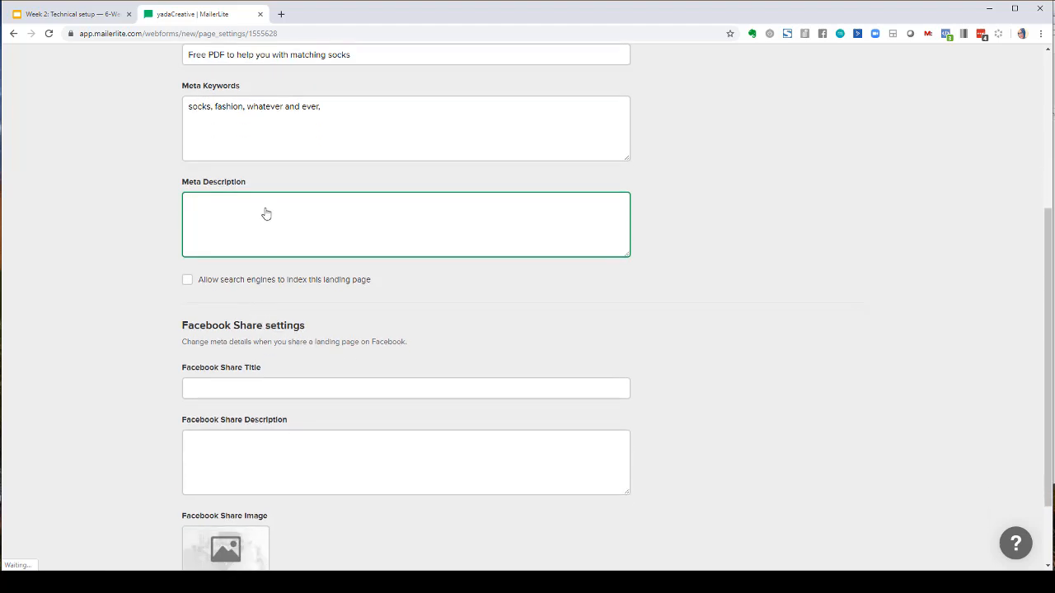
pyautogui.scroll(1, 265, 213)
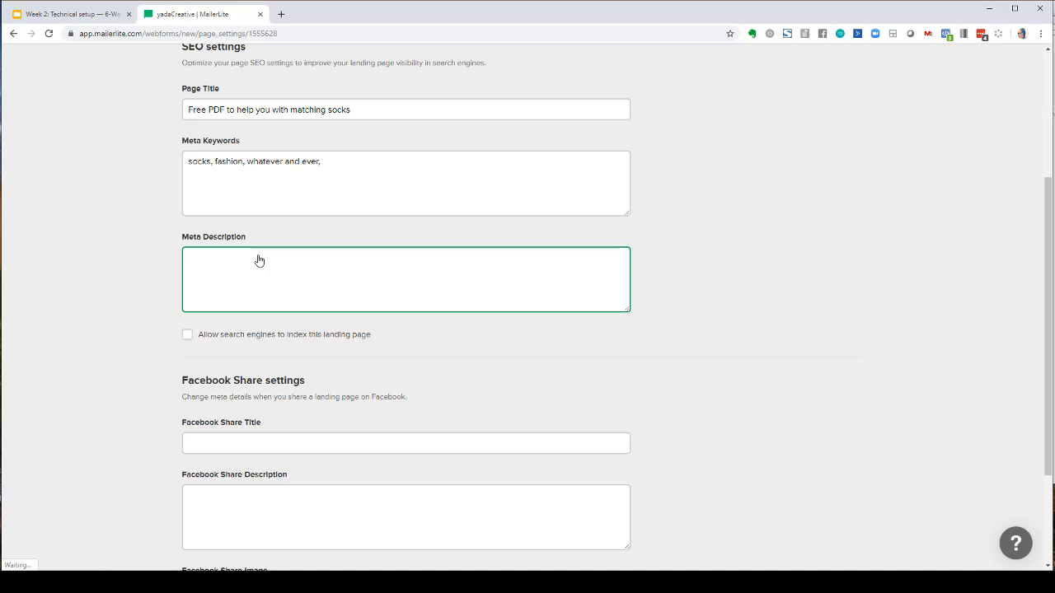
pyautogui.write("Here's how you can find the easiest way to match sock")
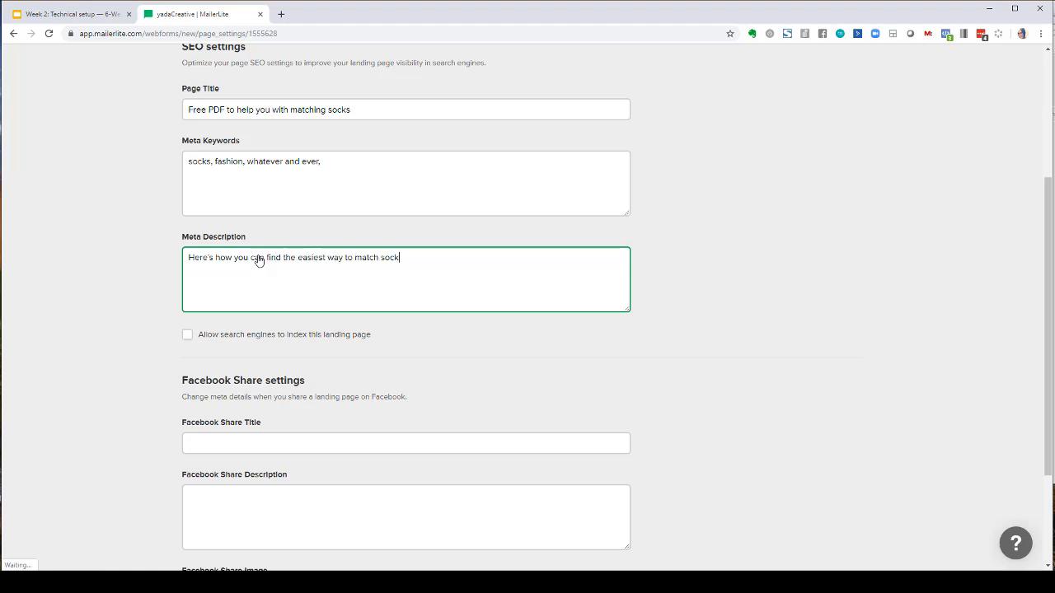
pyautogui.write('s with your eyes closed.')
pyautogui.scroll(-3, 249, 295)
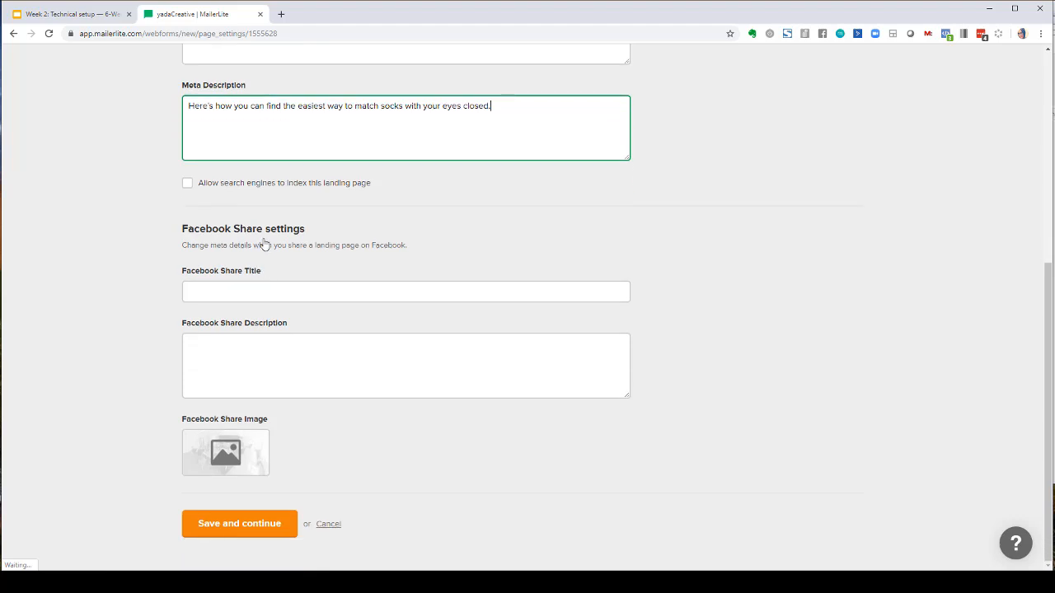
# - Copy the SEO page title into the Facebook Share Title, making it Free PDF to help you with matching socks
pyautogui.click(191, 187)
pyautogui.click(189, 187)
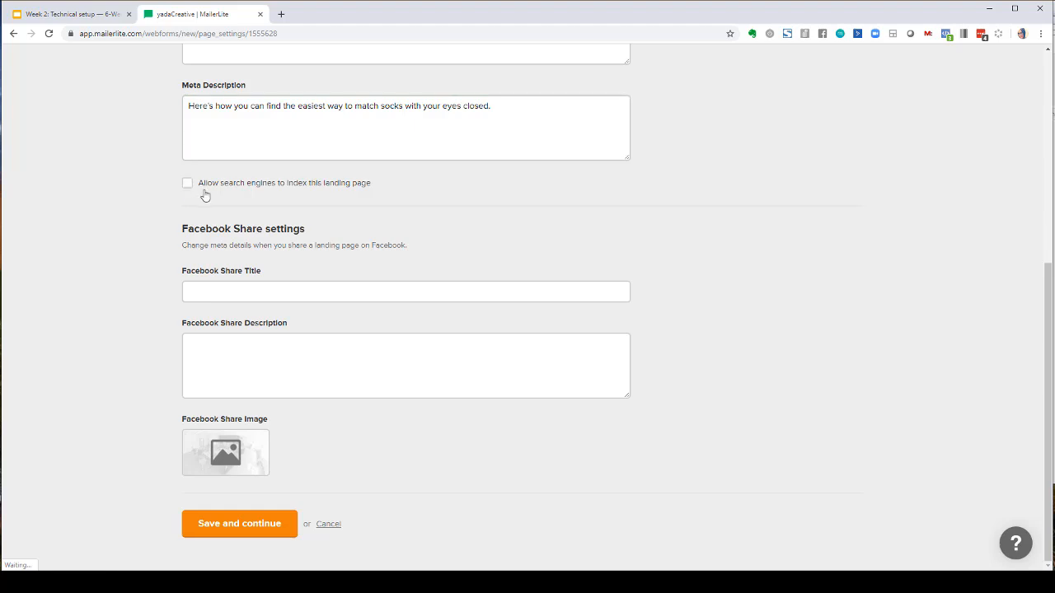
pyautogui.click(232, 292)
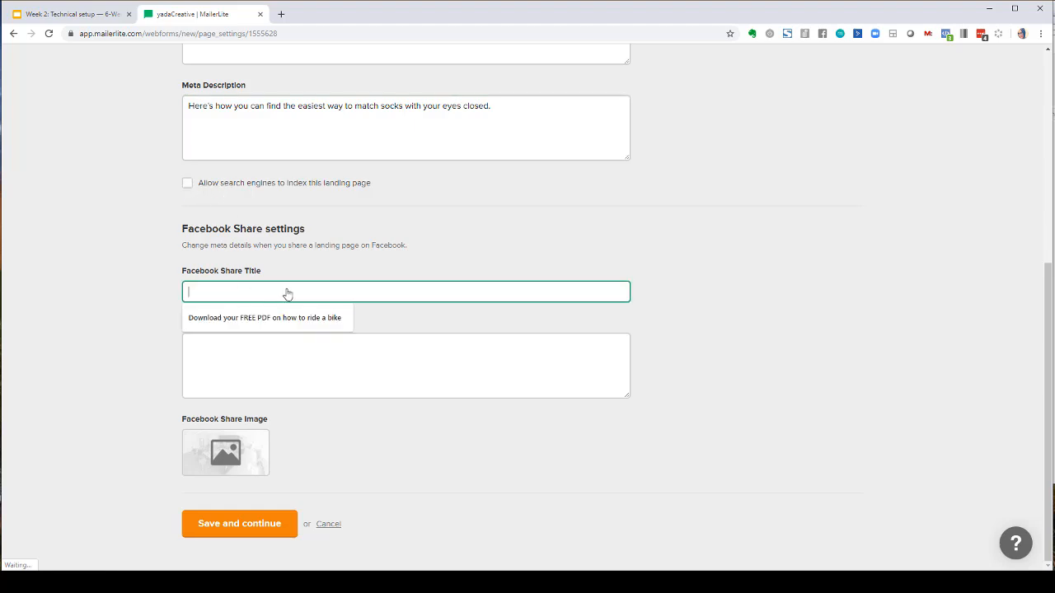
pyautogui.scroll(2, 288, 294)
pyautogui.moveTo(360, 125); pyautogui.dragTo(154, 129)
pyautogui.hotkey('ctrl', 'c')
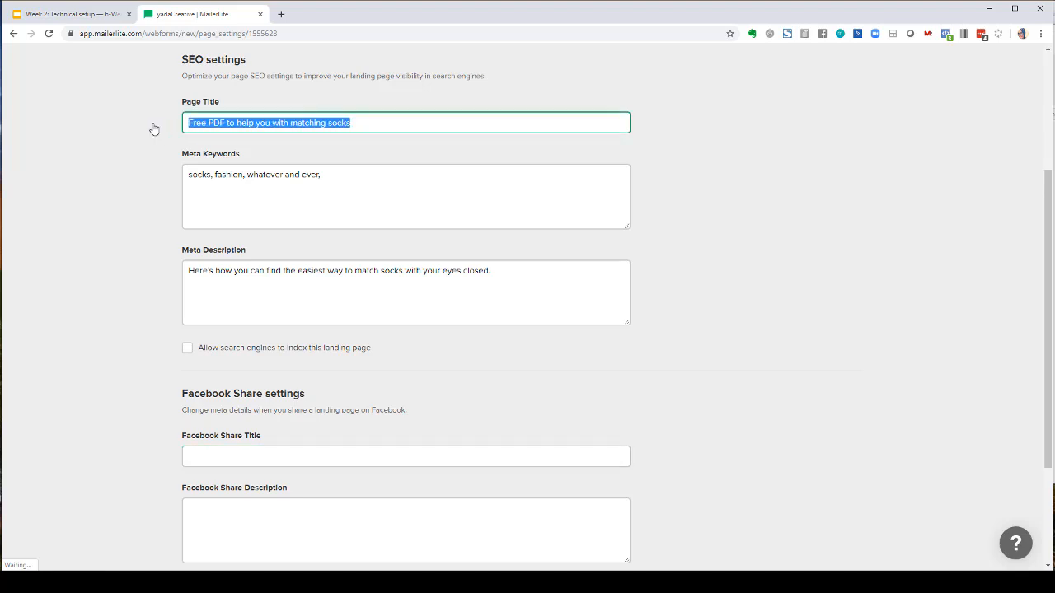
pyautogui.scroll(-2, 189, 181)
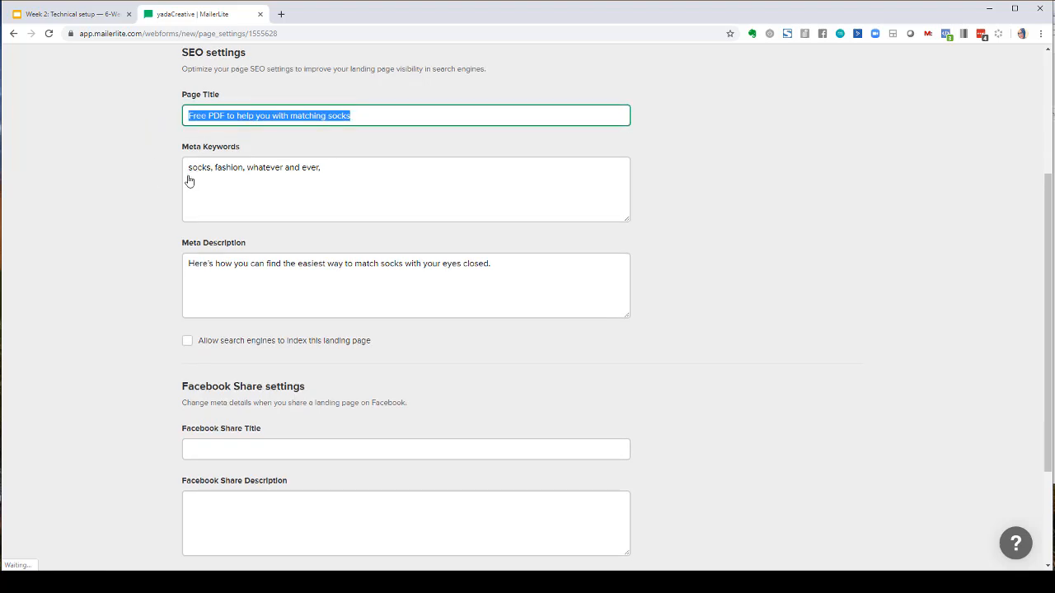
pyautogui.click(248, 297)
pyautogui.hotkey('ctrl', 'v')
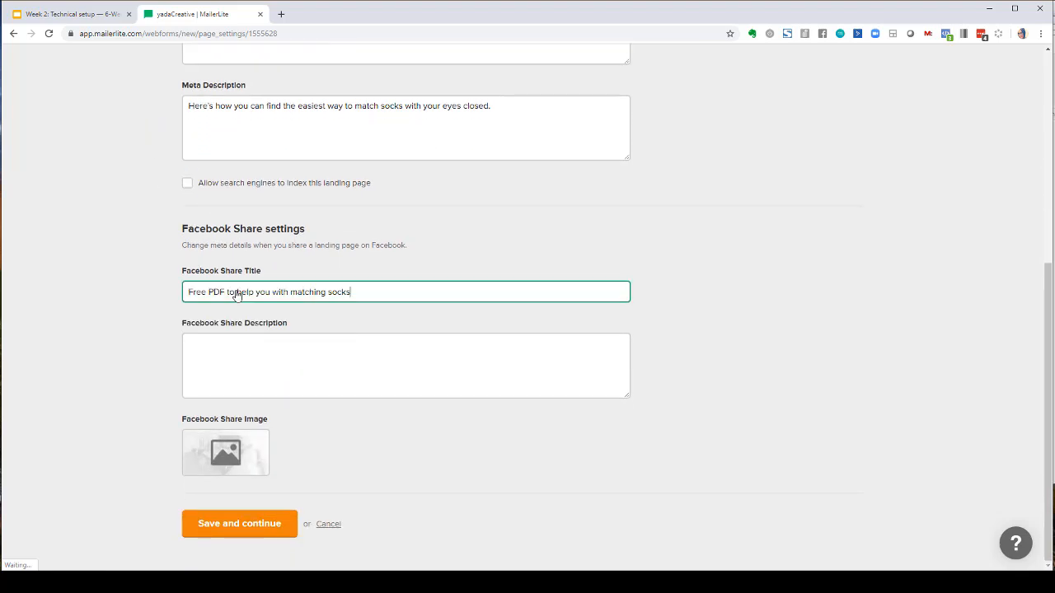
# - Copy the meta description into the Facebook Share Description field
pyautogui.click(312, 105)
pyautogui.hotkey('ctrl', 'a')
pyautogui.hotkey('ctrl', 'c')
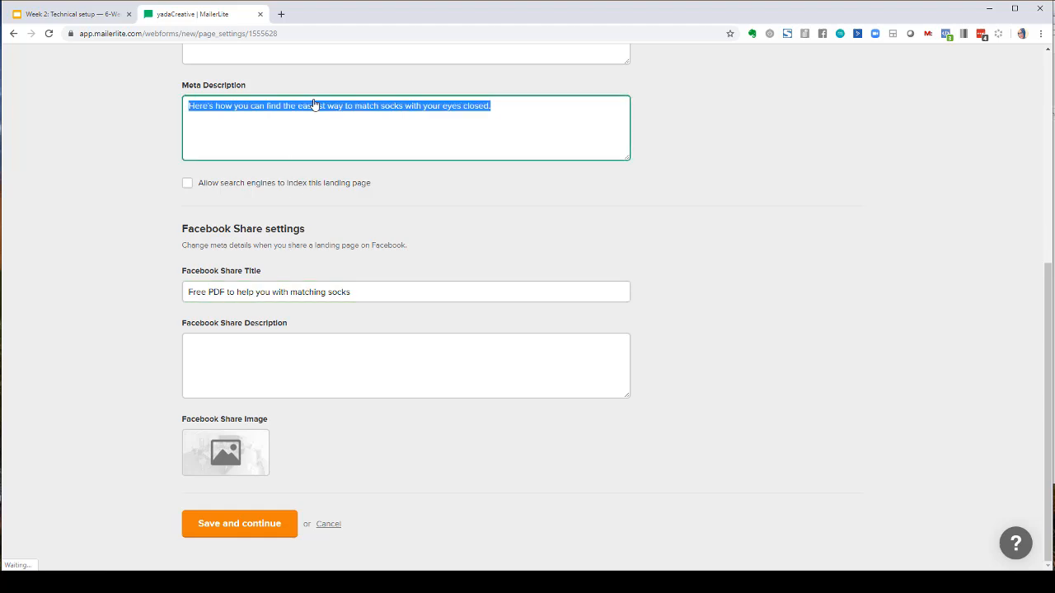
pyautogui.click(318, 358)
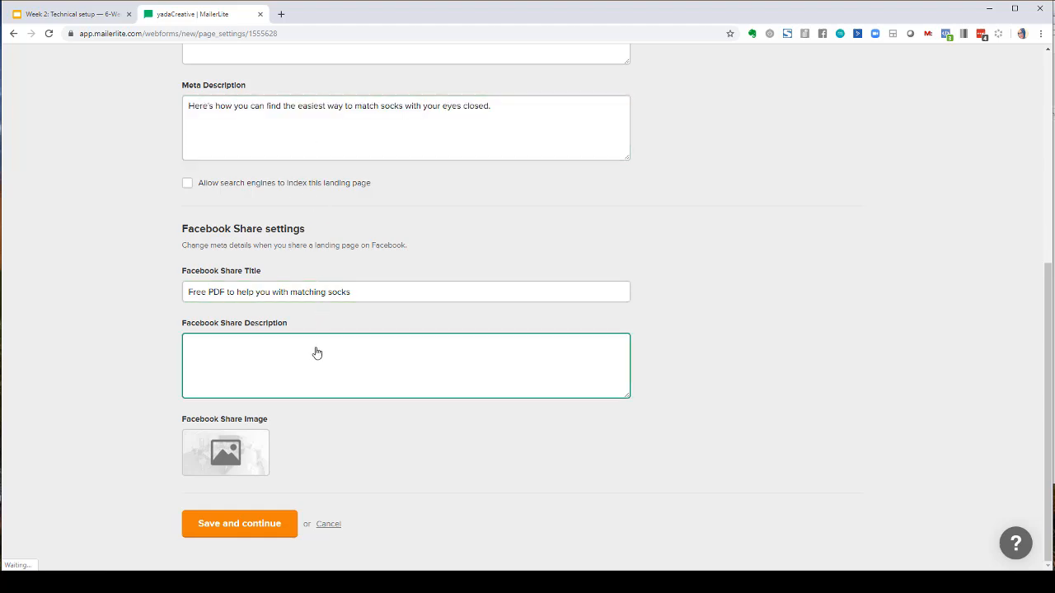
pyautogui.hotkey('ctrl', 'v')
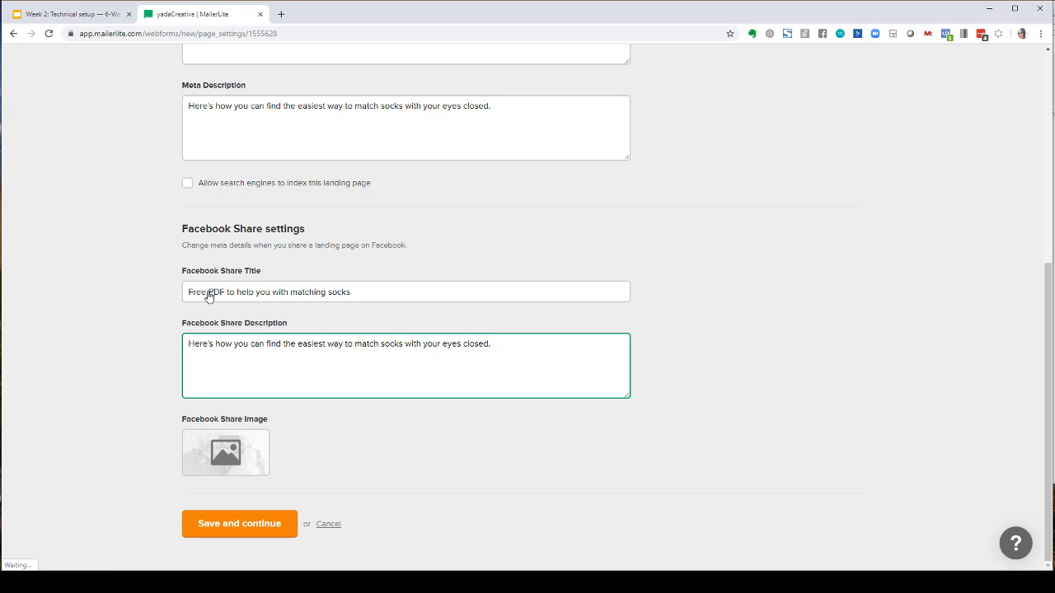
# - Set the Facebook Share Image to giphy.gif from the file manager and save the page settings
pyautogui.scroll(4, 214, 291)
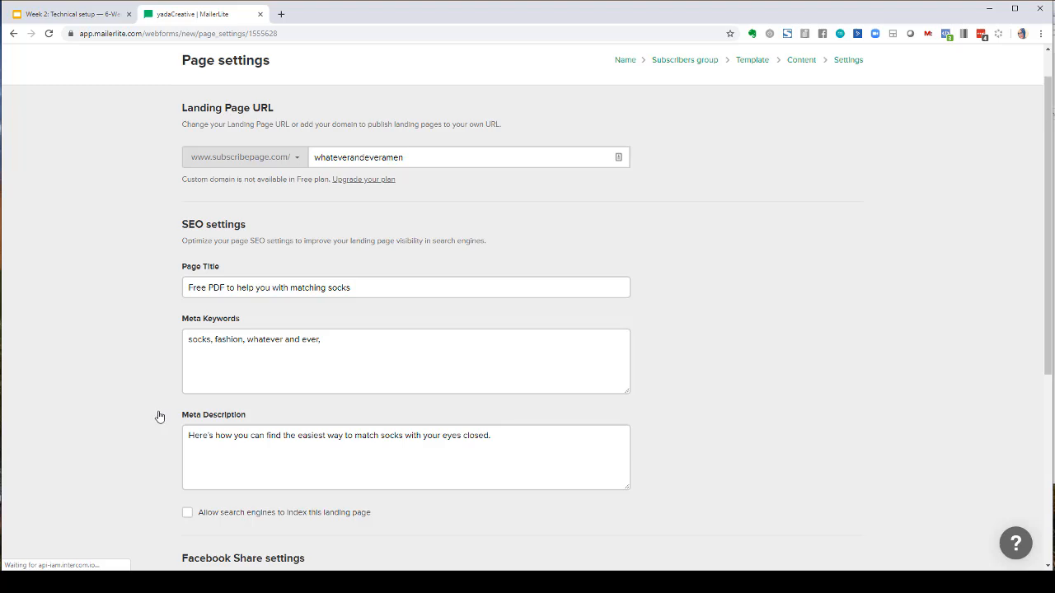
pyautogui.scroll(-3, 159, 416)
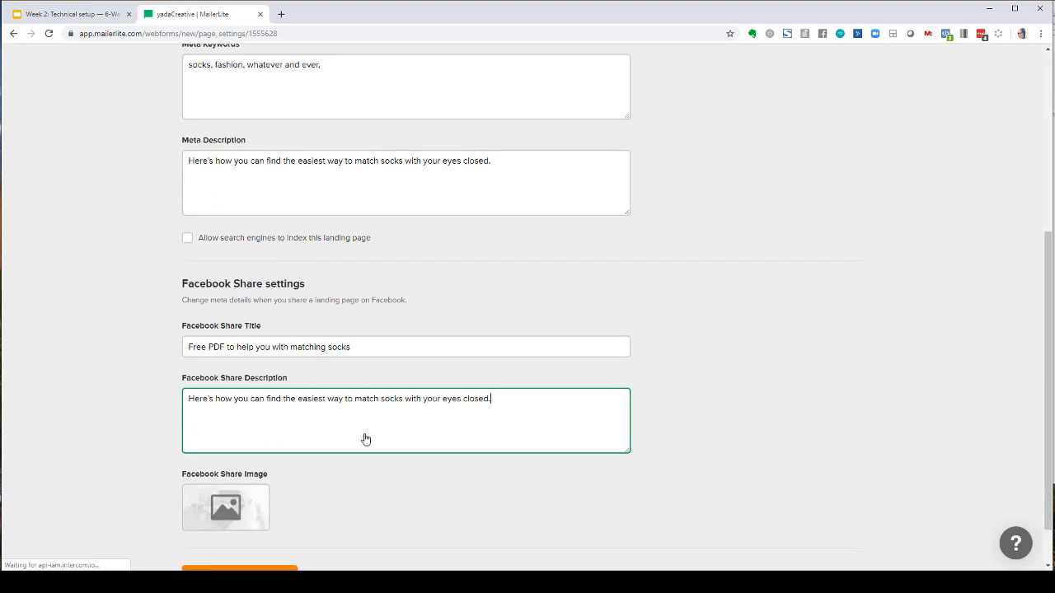
pyautogui.scroll(-1, 360, 438)
pyautogui.click(266, 466)
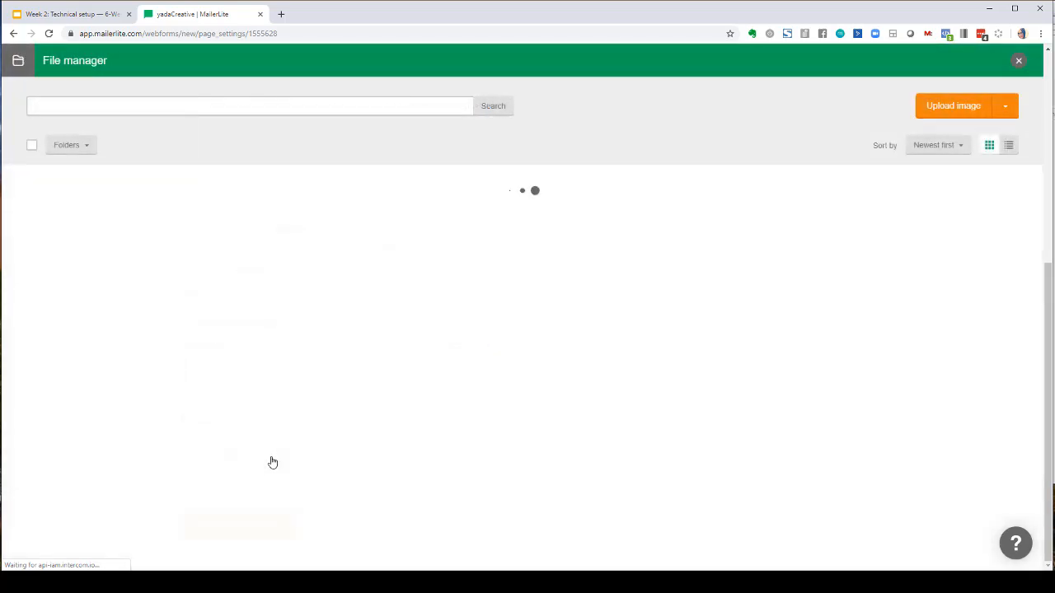
pyautogui.click(125, 223)
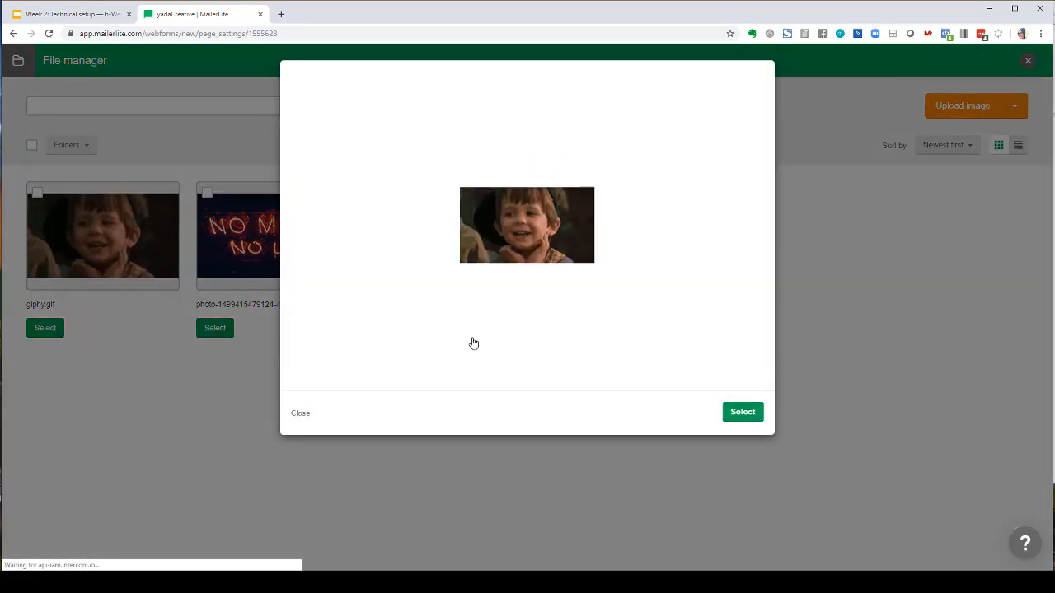
pyautogui.click(756, 404)
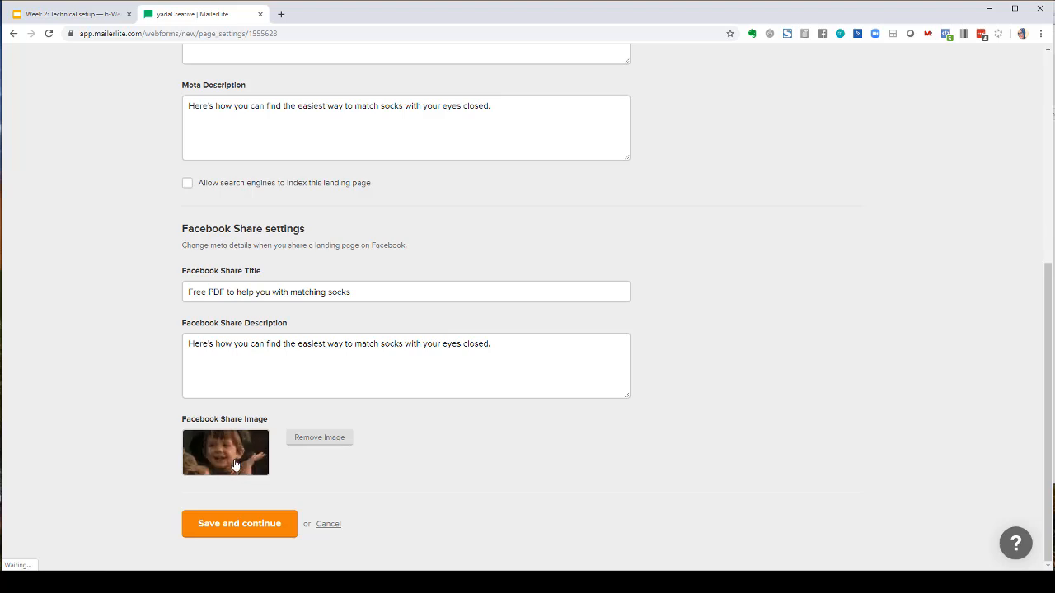
pyautogui.click(263, 532)
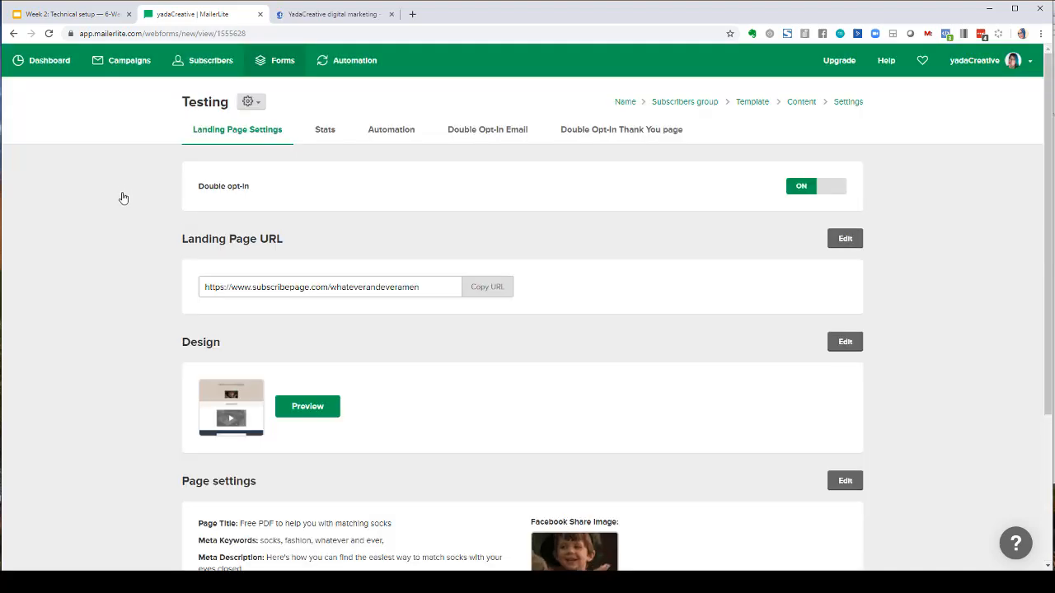
# - Turn the landing page's double opt-in off
pyautogui.click(246, 110)
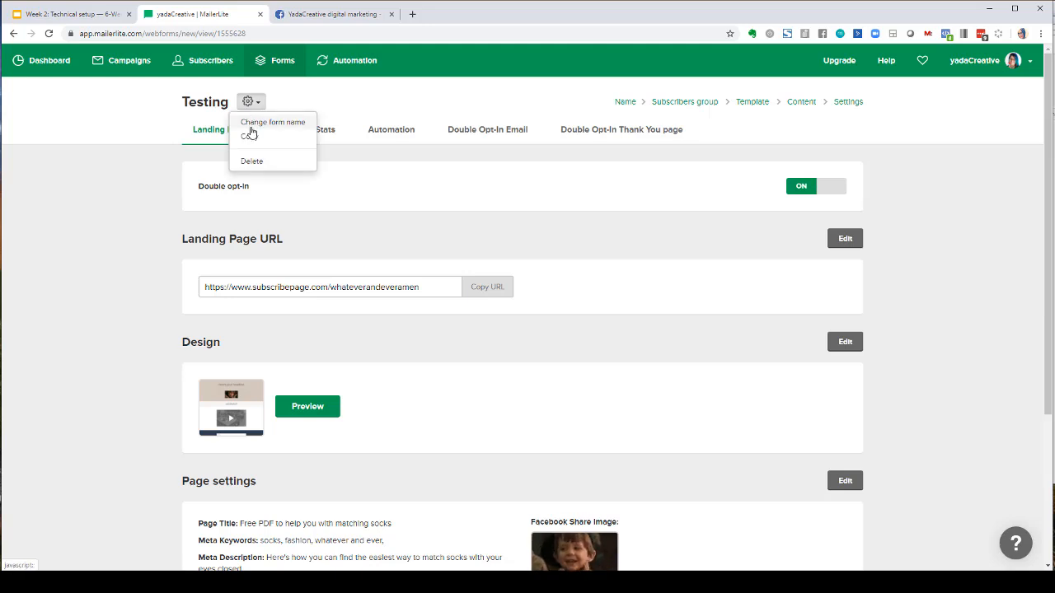
pyautogui.click(247, 105)
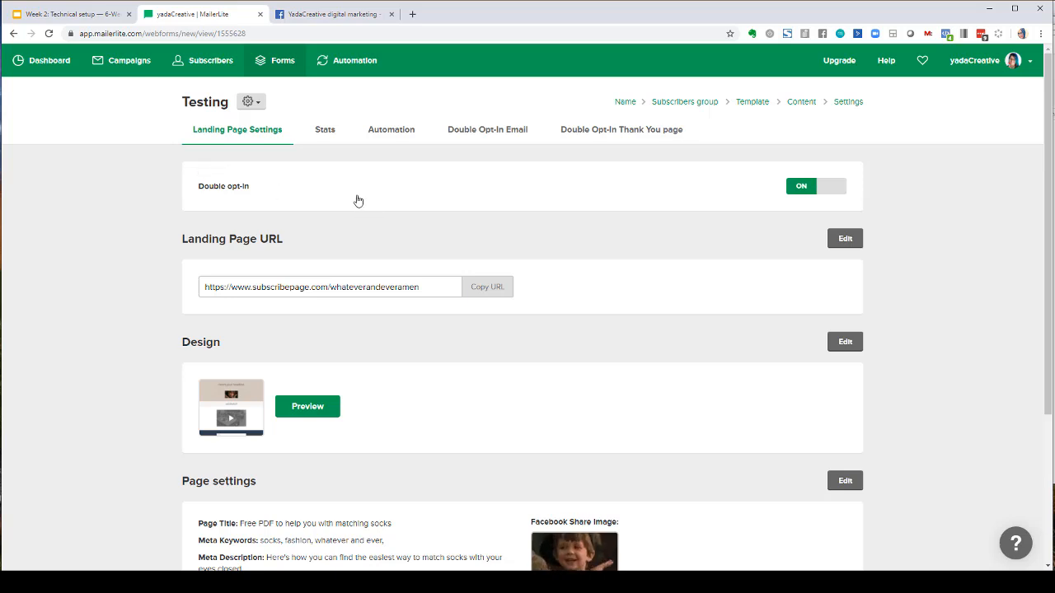
pyautogui.click(806, 192)
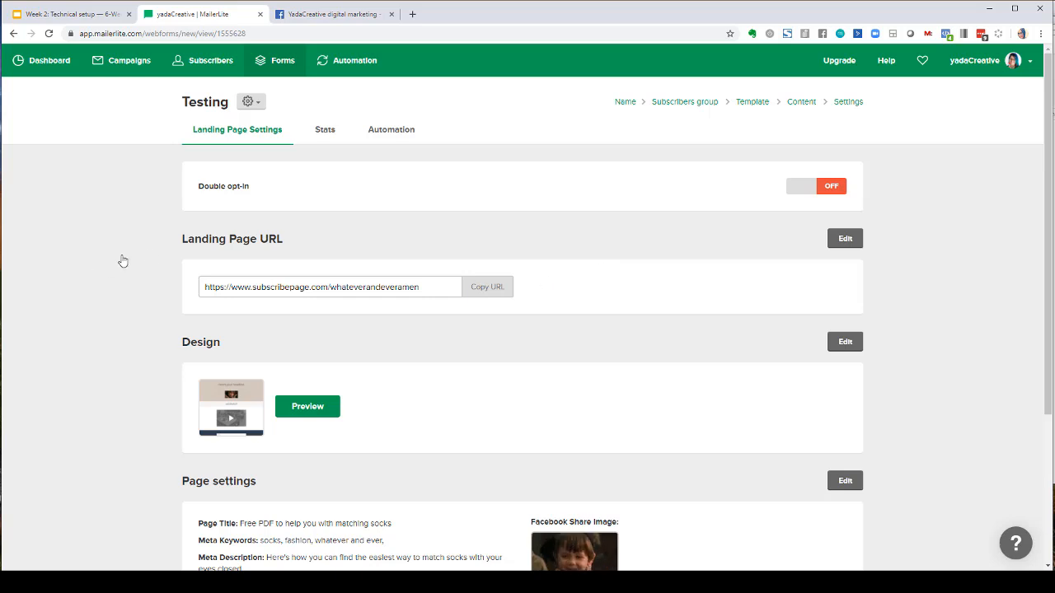
# - Copy the landing page URL and open it in a new browser tab
pyautogui.click(429, 290)
pyautogui.click(483, 289)
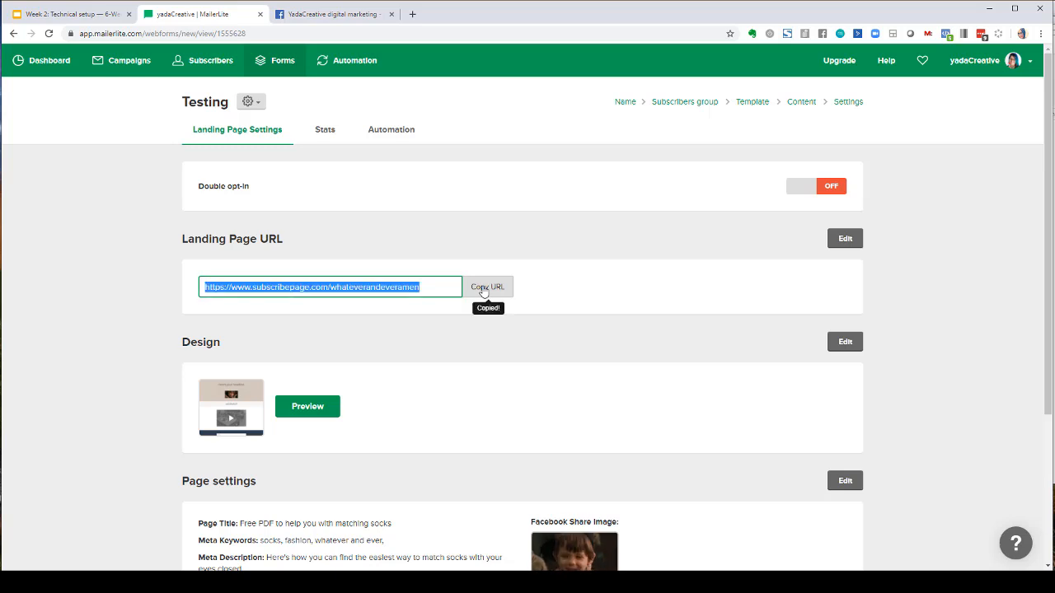
pyautogui.click(412, 14)
pyautogui.hotkey('ctrl', 'v')
pyautogui.press('Return')
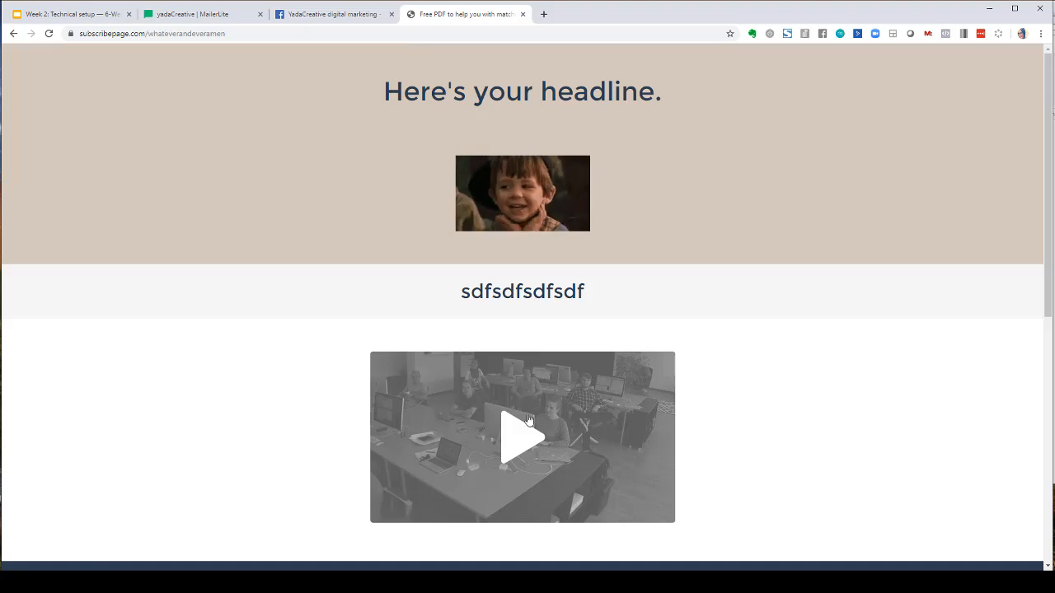
# - Submit a test signup on the live page using a saved autofill name and e-mail entry
pyautogui.scroll(-5, 669, 425)
pyautogui.click(508, 228)
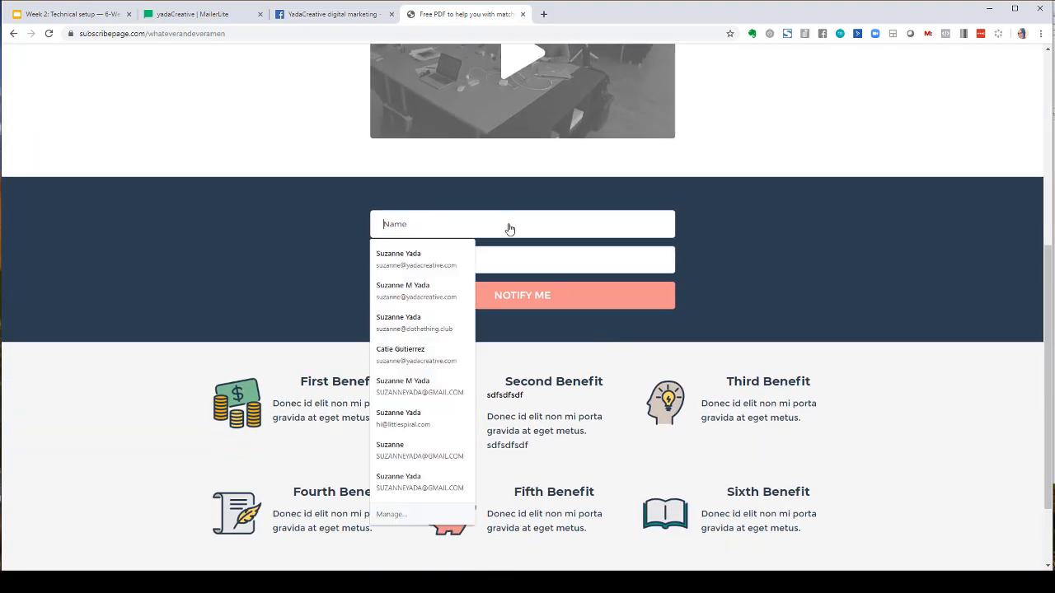
pyautogui.click(437, 259)
pyautogui.click(478, 297)
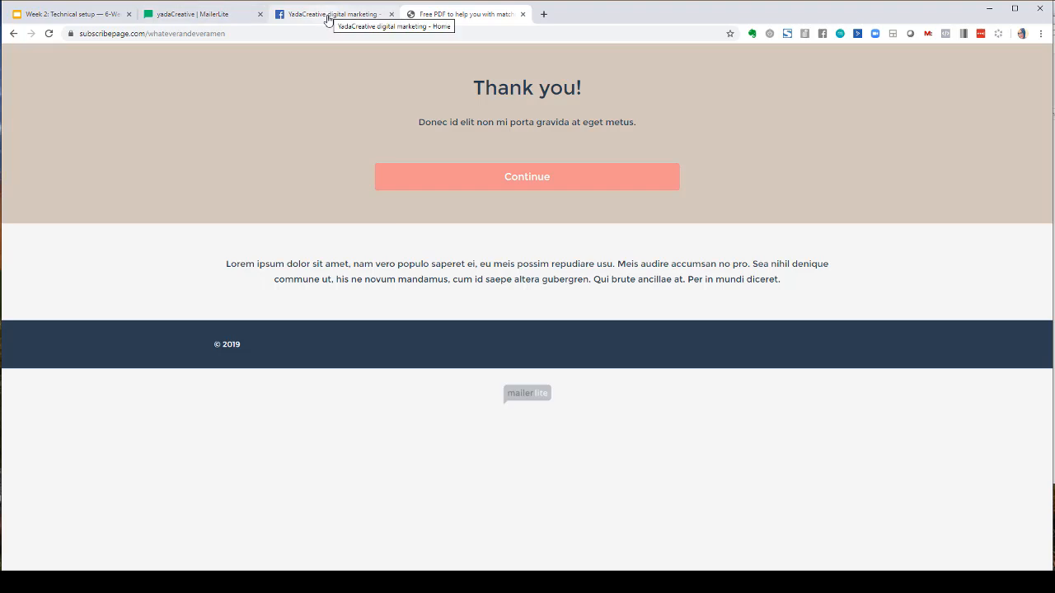
# - Return to the MailerLite tab and review the landing page settings summary
pyautogui.click(197, 14)
pyautogui.scroll(-1, 495, 288)
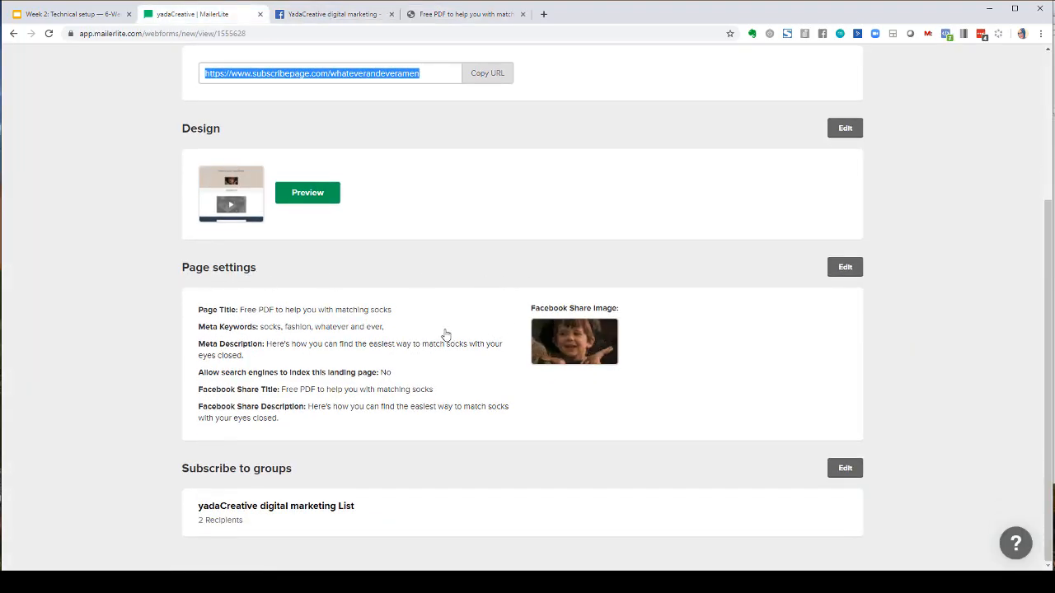
pyautogui.scroll(3, 417, 516)
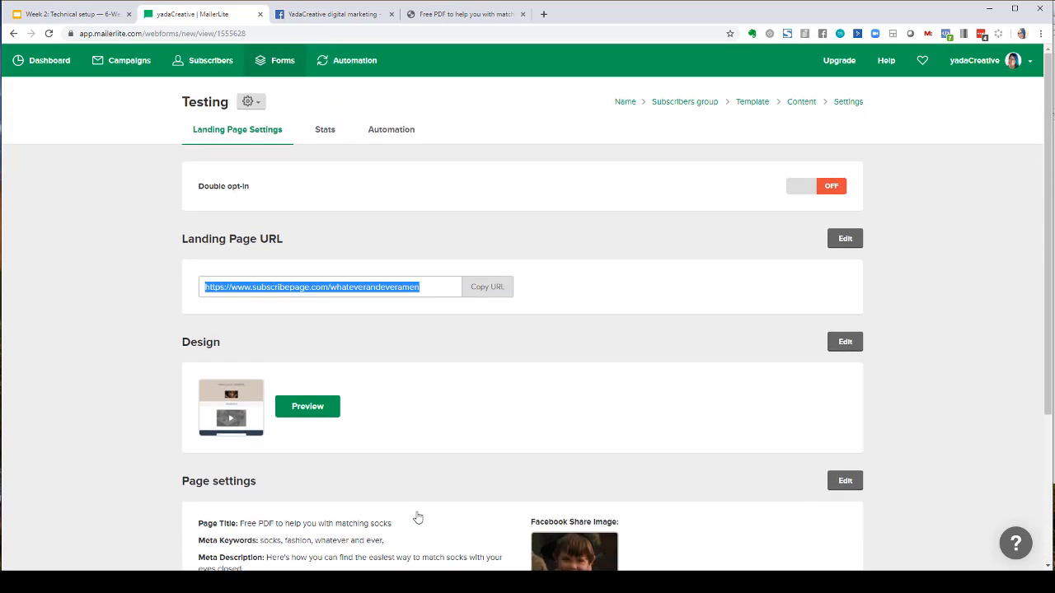